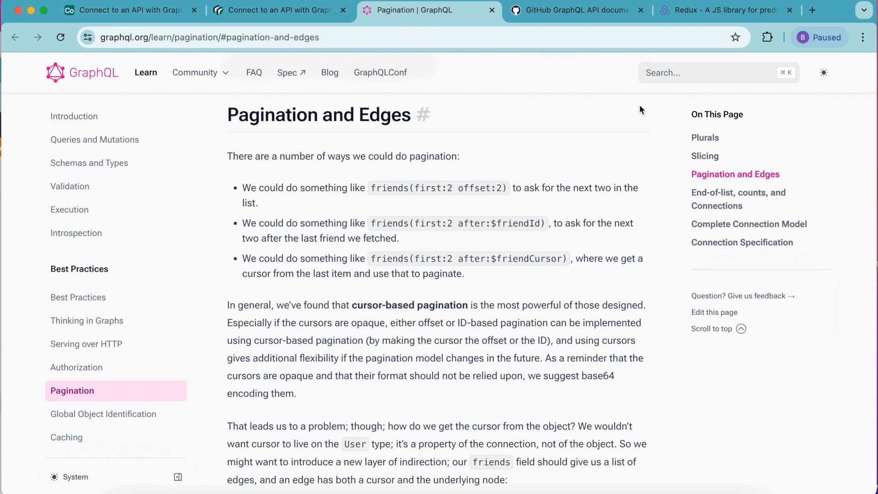
Step: Look over the GitHub GraphQL API documentation, the Redux homepage and the GraphQL pagination page
left_click(584, 17)
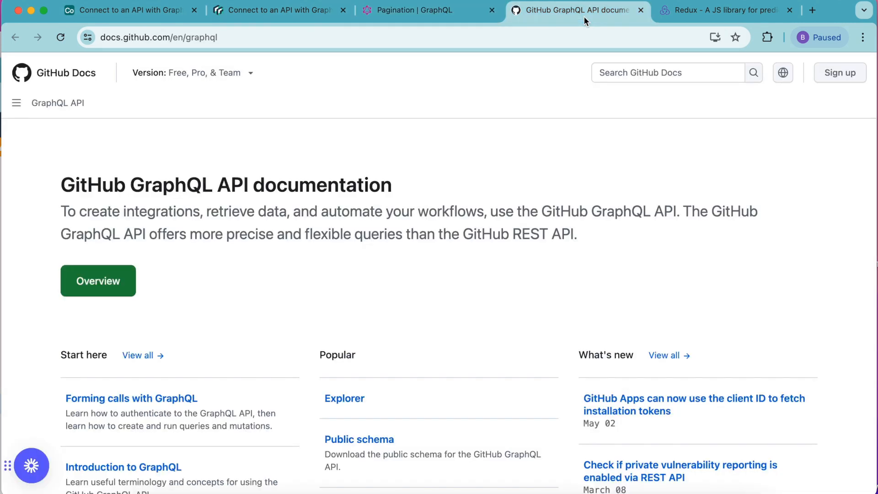
left_click(716, 14)
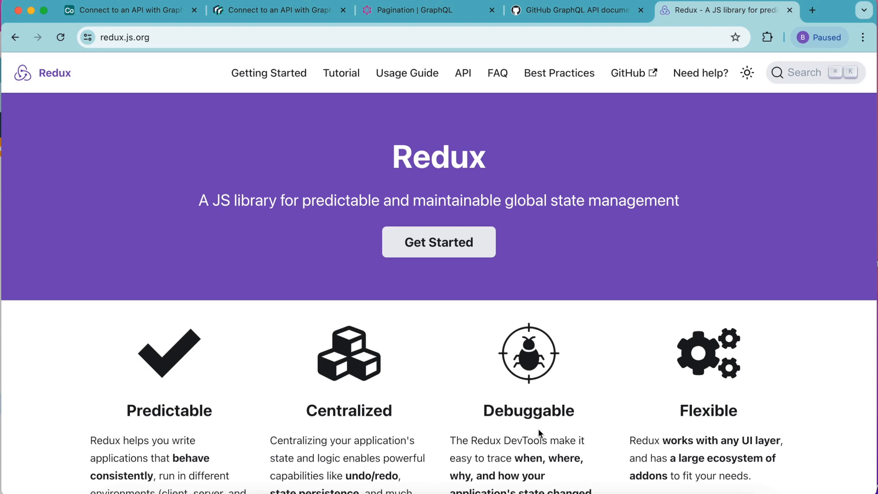
left_click(553, 13)
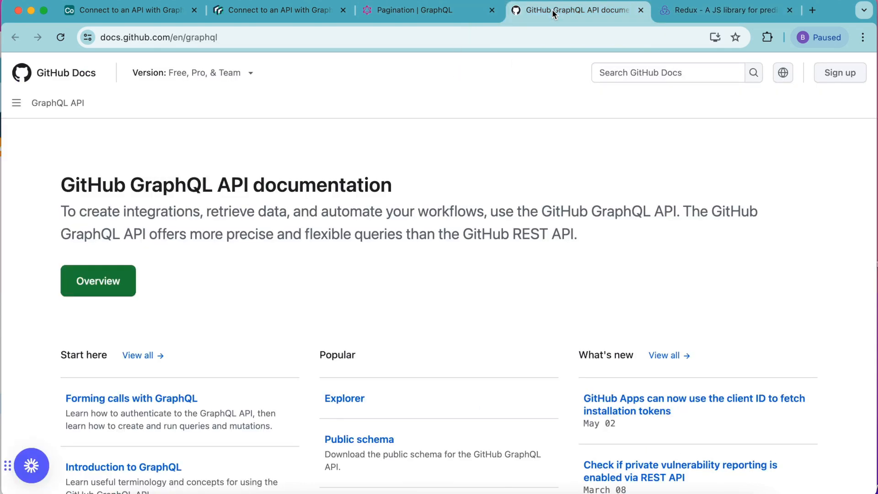
left_click(400, 13)
Step: Switch to the Airtable base and rename Table 1 as "GitHub PRs"
left_click(129, 17)
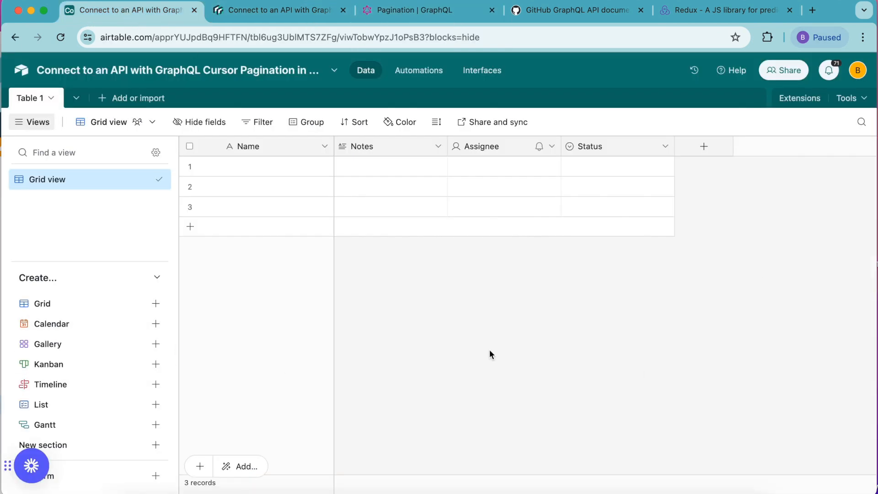
double_click(28, 97)
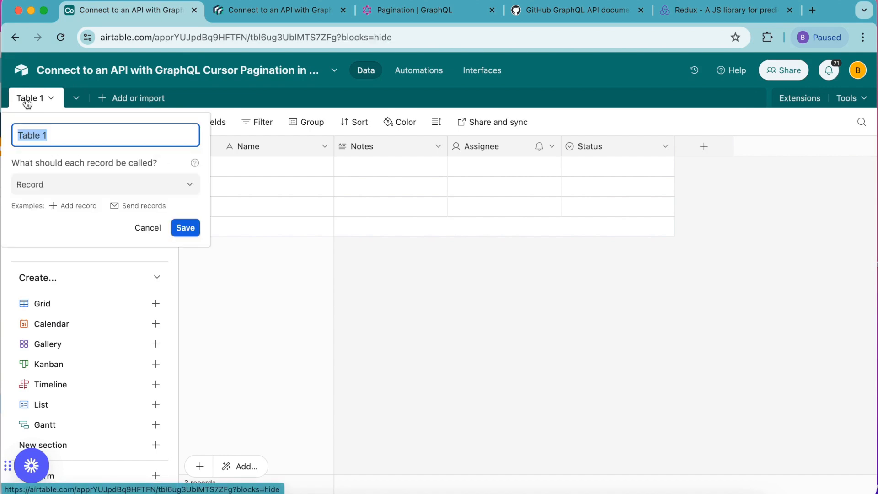
type("GitHub PRs")
left_click(188, 229)
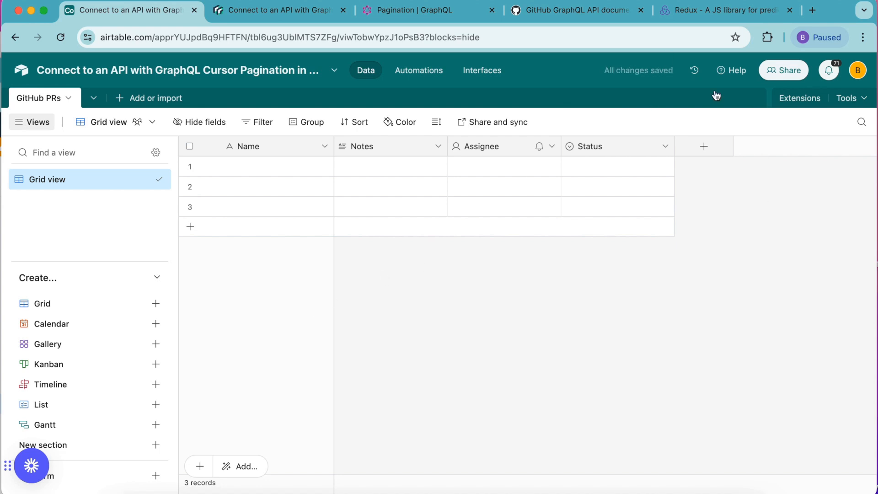
Step: Find the Data Fetcher extension in the marketplace, add it to the base and continue with the Google account
left_click(789, 103)
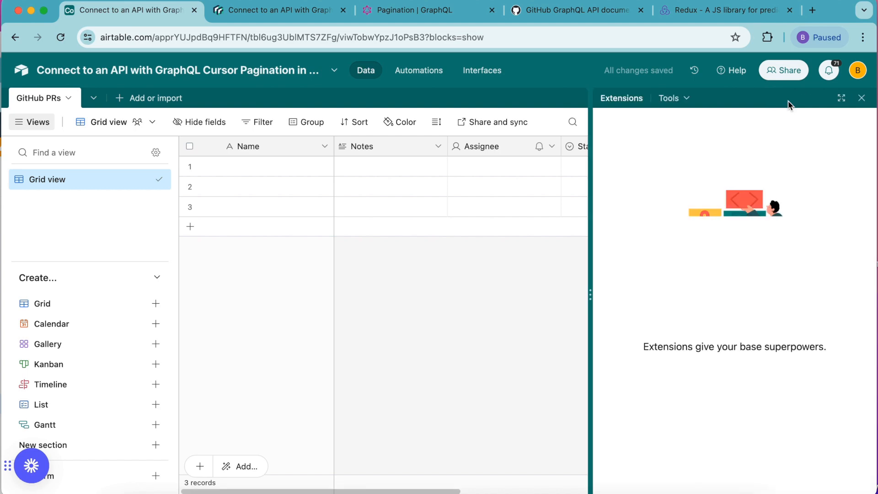
left_click(738, 410)
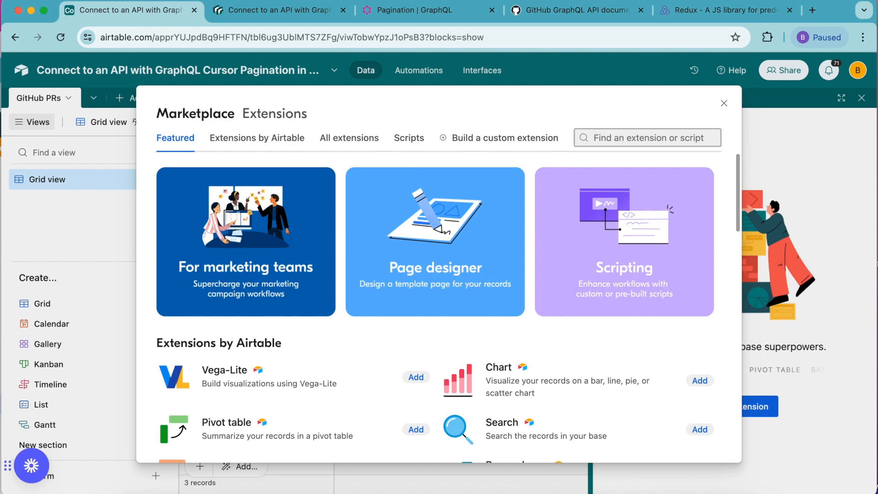
type("data fe")
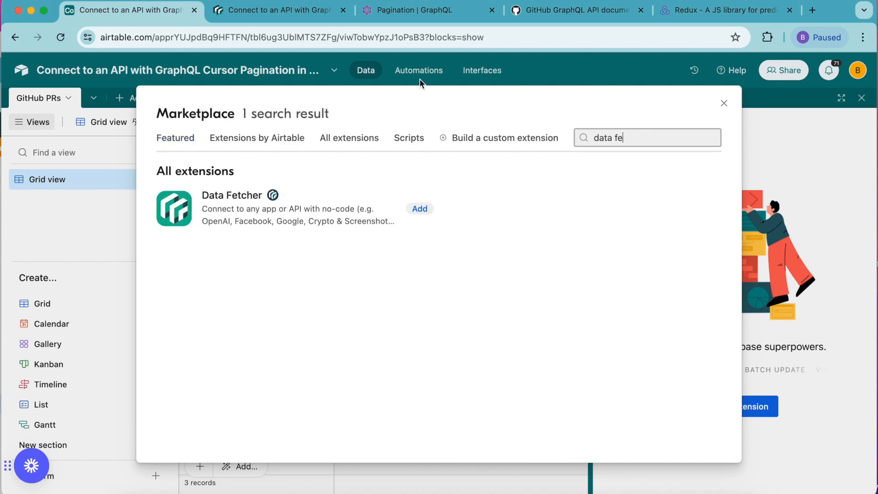
left_click(420, 208)
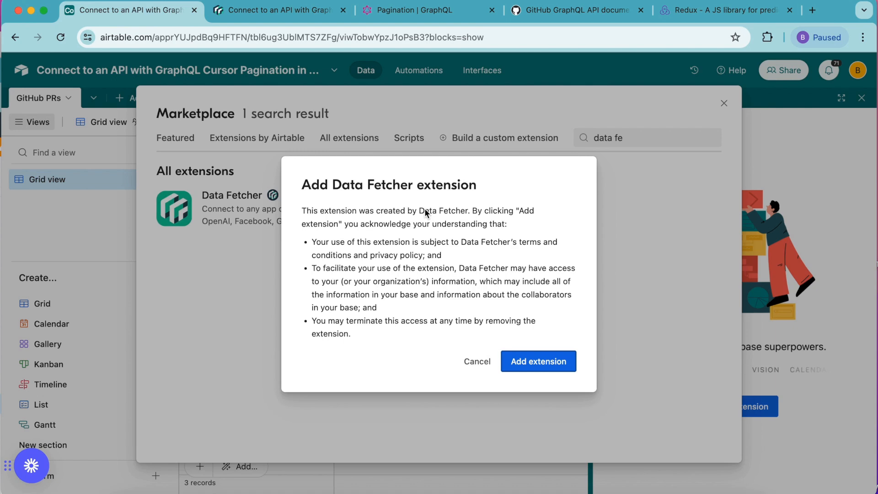
left_click(526, 353)
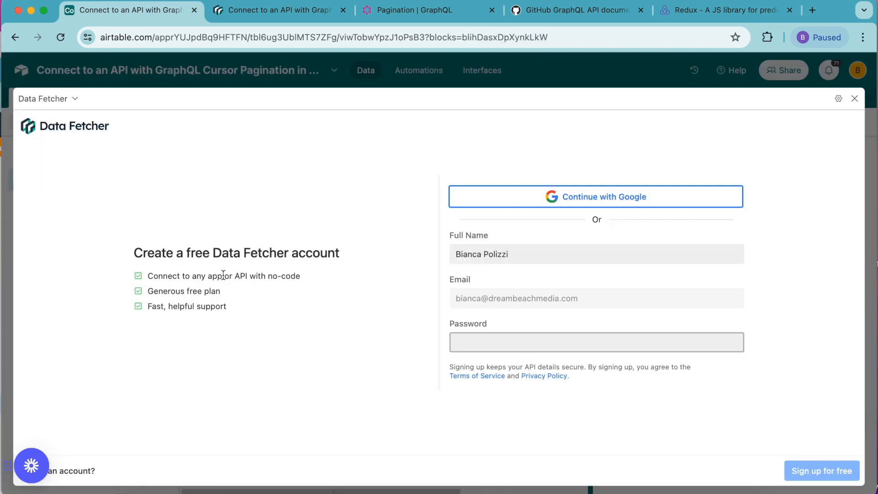
left_click(639, 195)
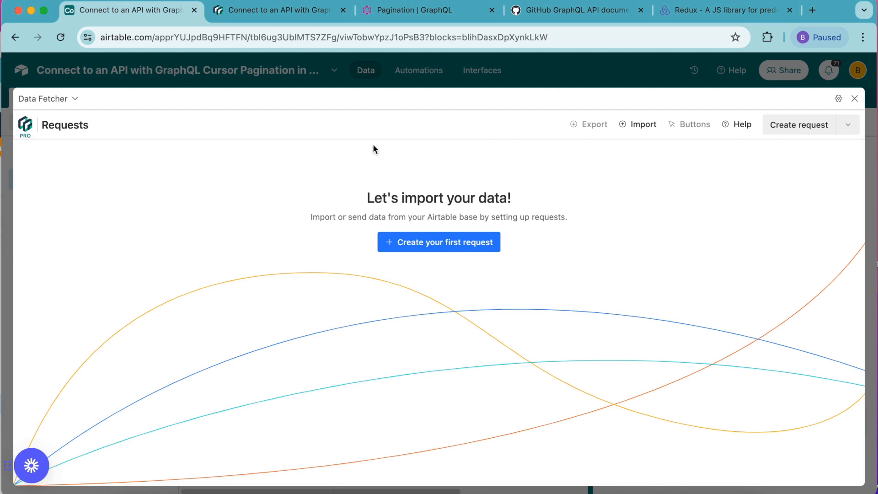
Step: Create a first Data Fetcher request with the Custom application and name it "Fetch Redux Pull Requests"
left_click(451, 249)
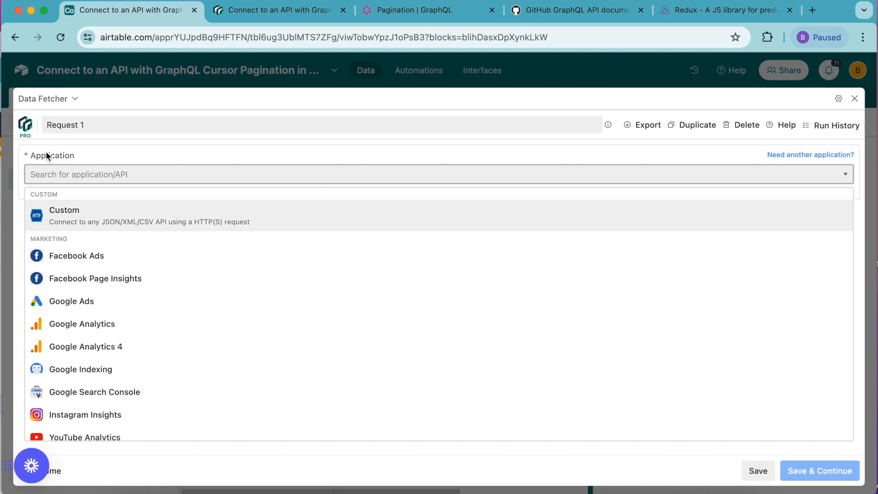
left_click(71, 221)
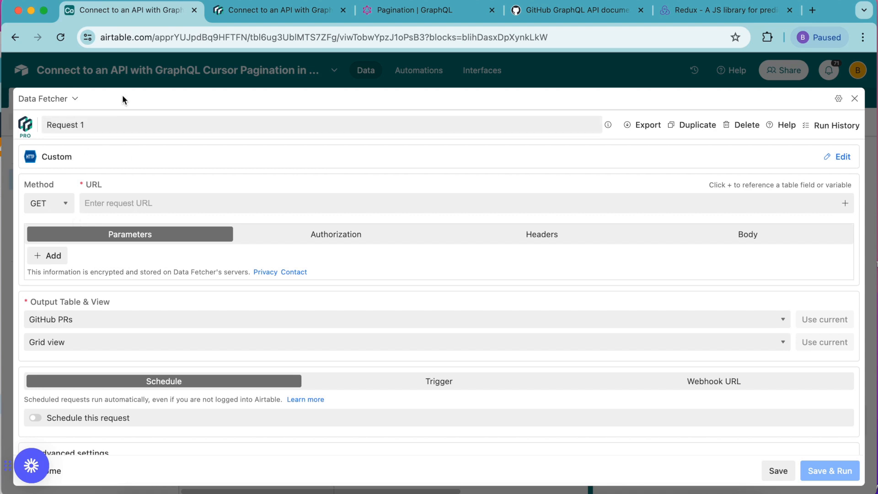
left_click(102, 125)
type("Fetch Redux Pull Requests")
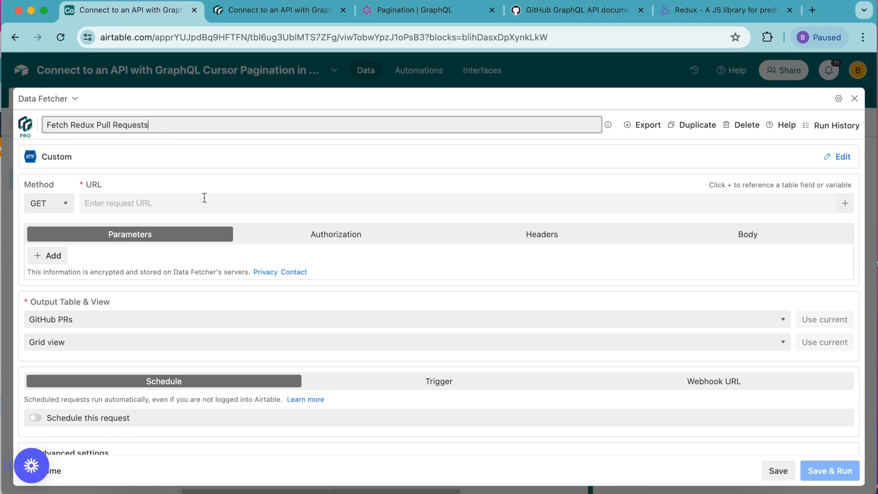
left_click(63, 210)
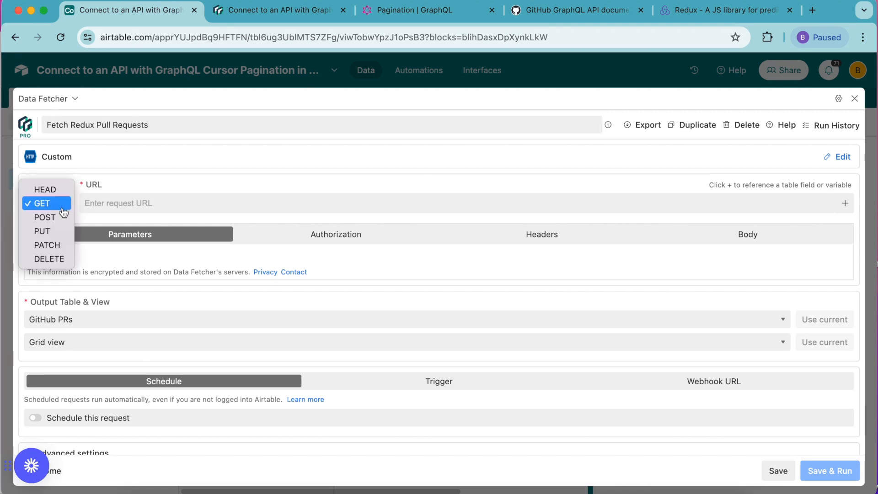
left_click(64, 218)
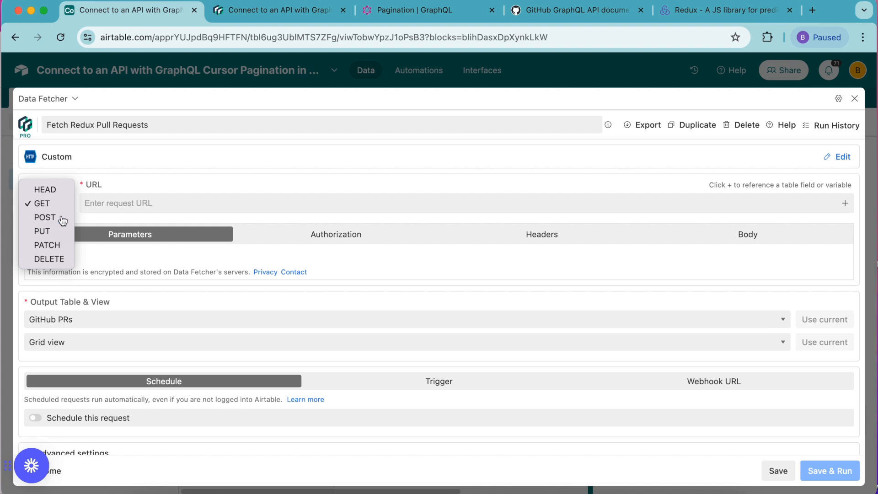
left_click(113, 202)
type("https://api.github.com/graphql")
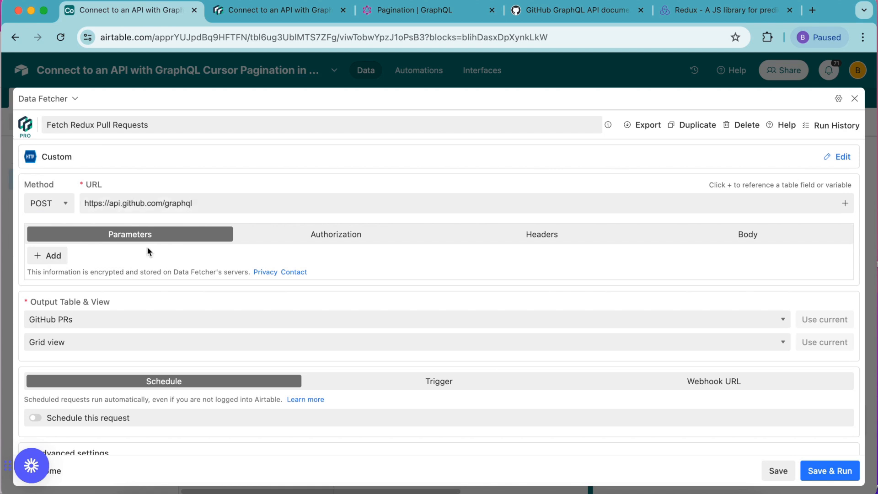
left_click(298, 14)
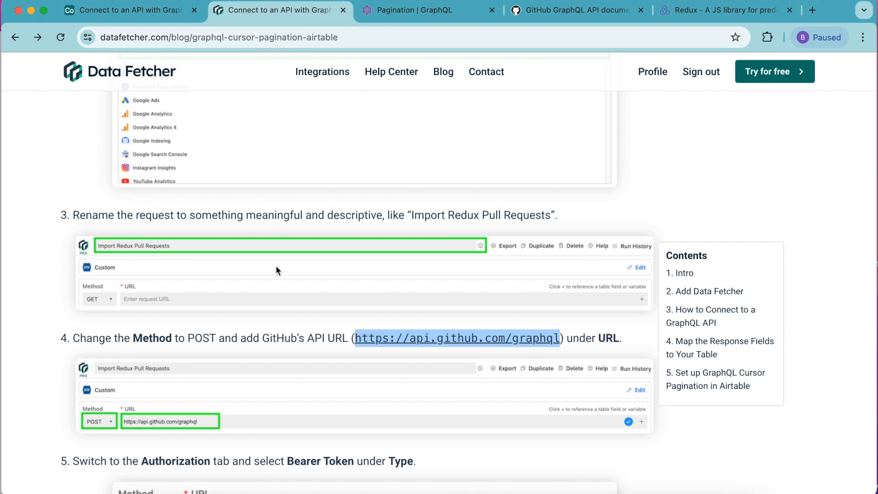
left_click(26, 411)
key("ctrl+shift+Tab")
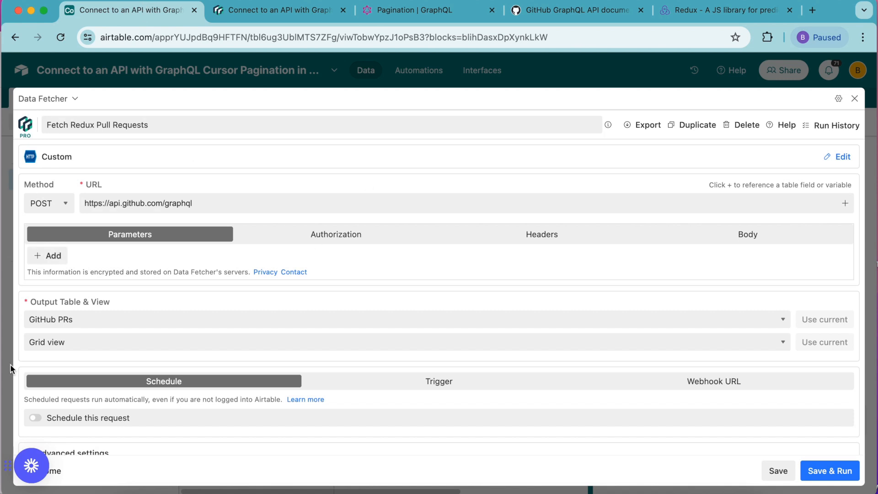
Step: Set the request's authorization type to Bearer Token and paste the access token into the Token field
left_click(338, 243)
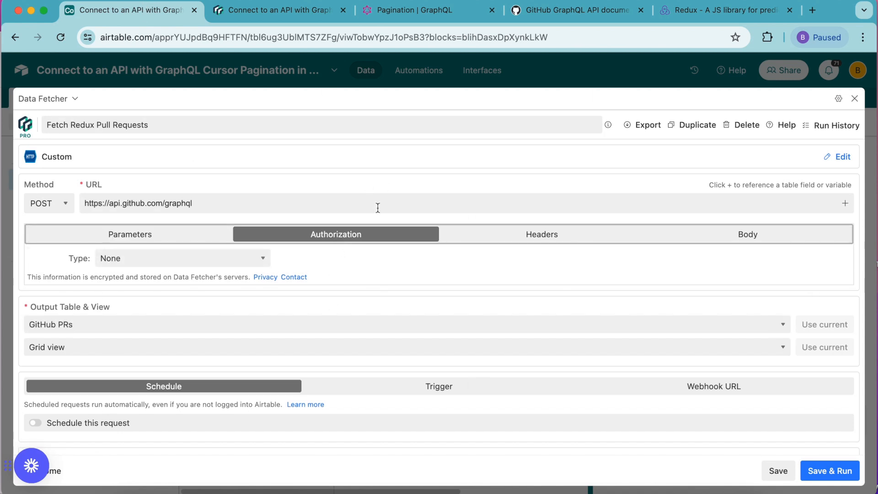
left_click(196, 260)
left_click(195, 273)
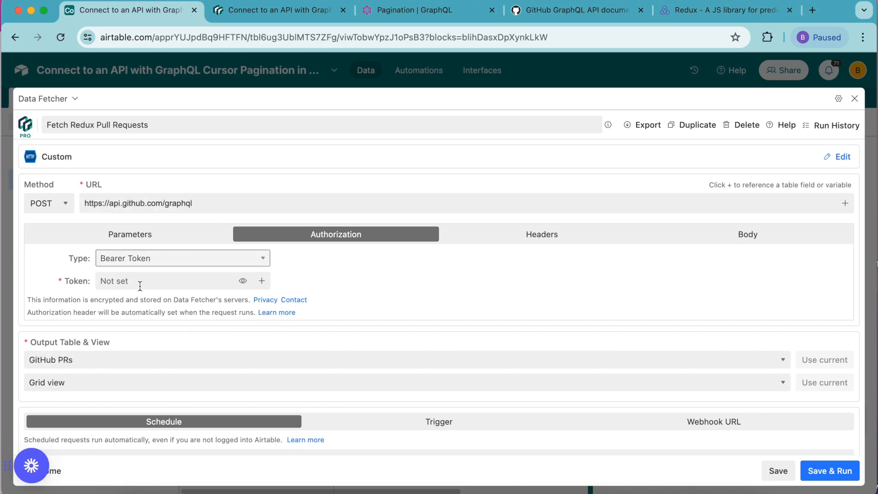
left_click(166, 281)
key("super+v")
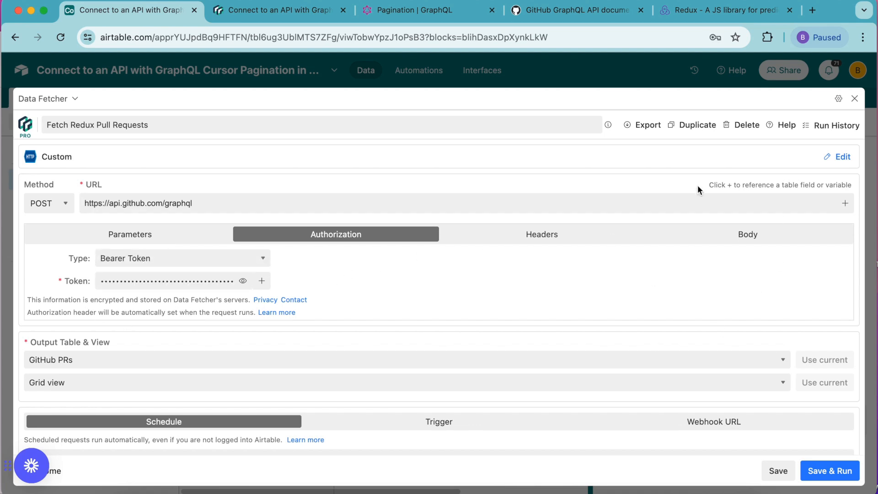
Step: Set the request body to GraphQL and fill in its query with the pull requests query copied from the Data Fetcher article
left_click(765, 235)
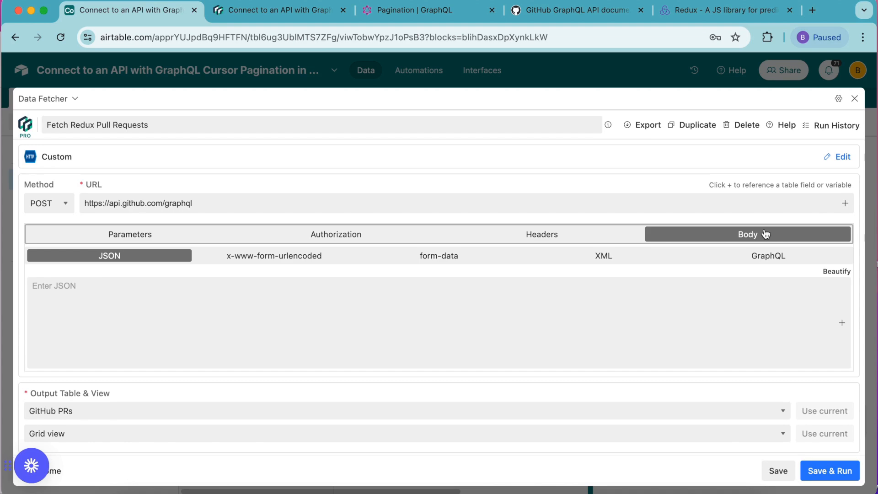
left_click(767, 260)
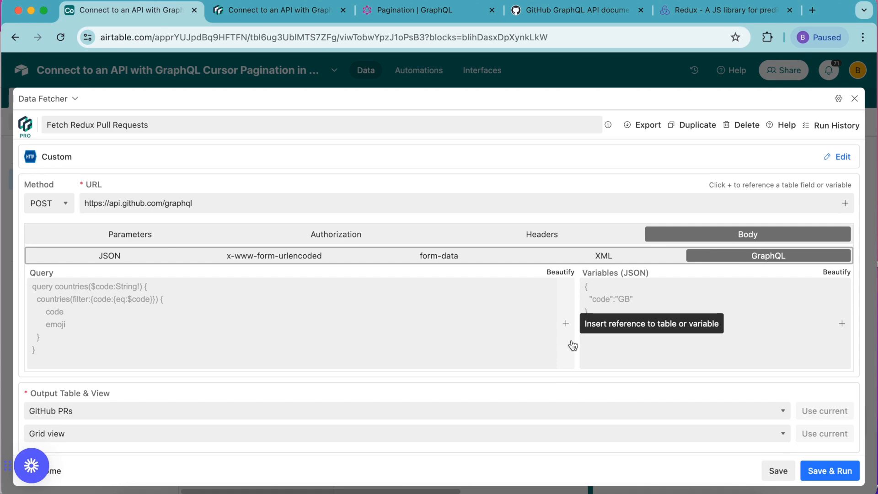
left_click(278, 10)
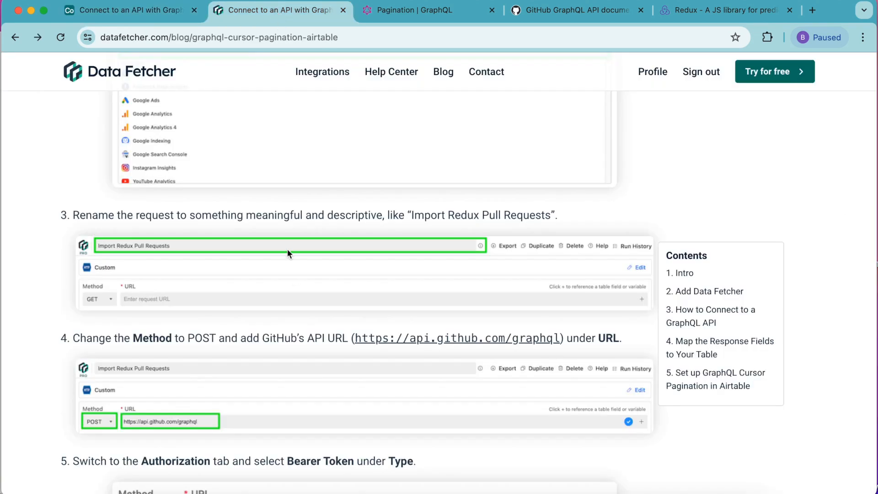
scroll(279, 211, "up", 15)
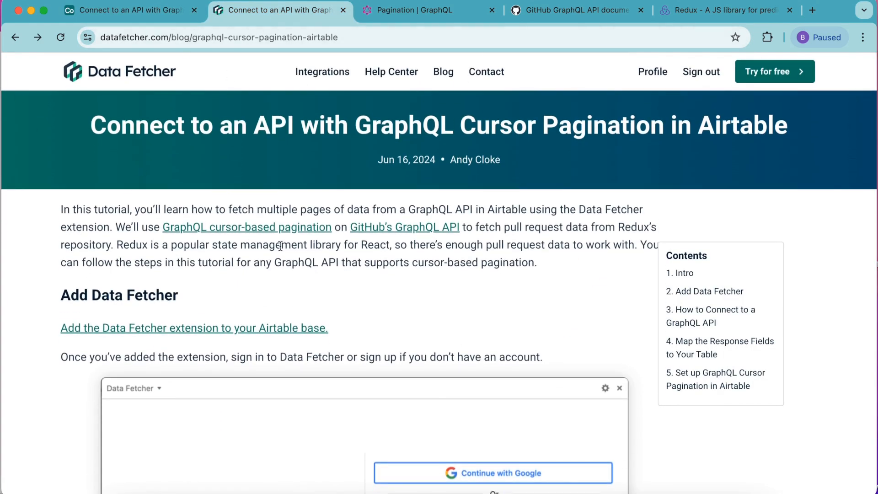
scroll(281, 250, "down", 10)
scroll(280, 250, "down", 15)
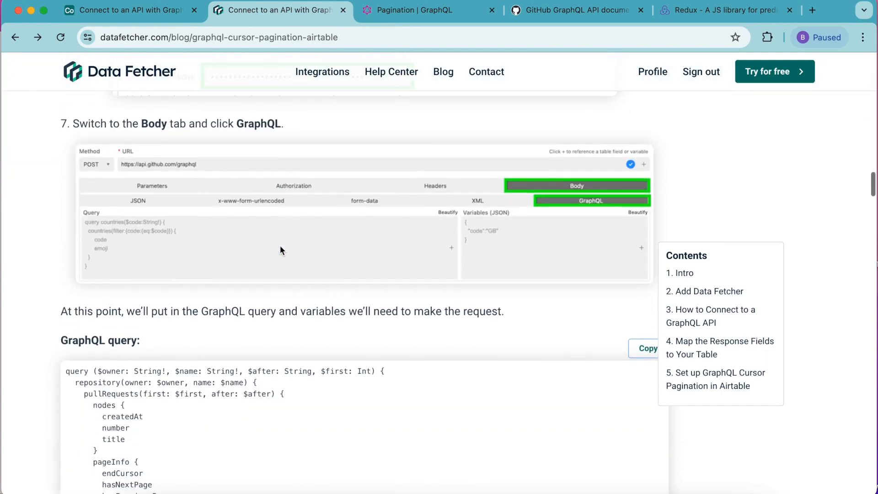
left_click(645, 166)
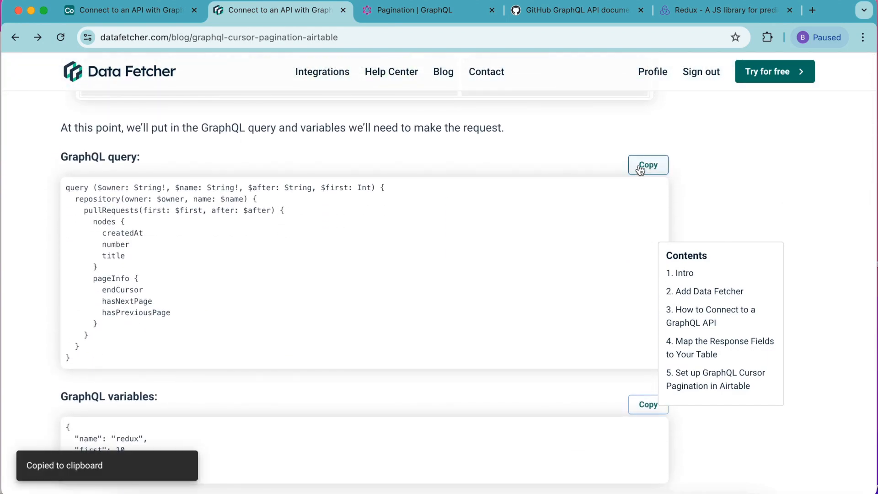
left_click(120, 14)
left_click(115, 308)
key("super+v")
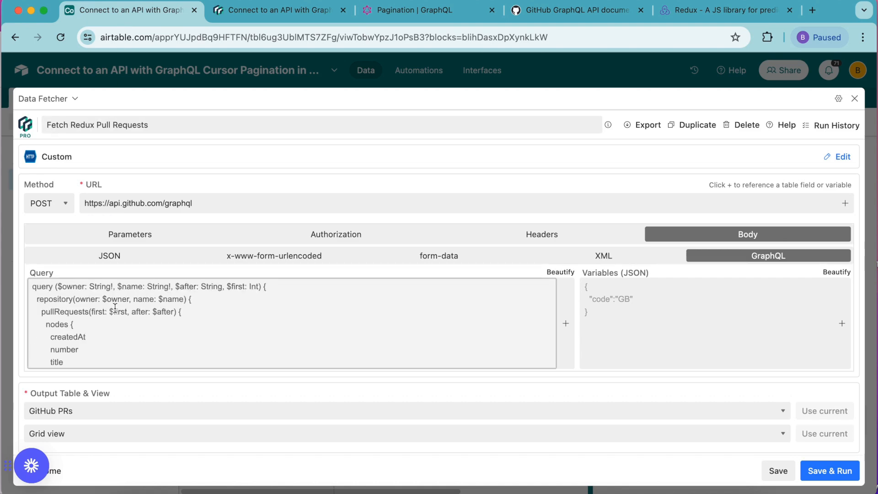
Step: Copy the article's GraphQL variables (name "redux", first 10, owner "reduxjs") into the request's Variables (JSON)
left_click(259, 15)
scroll(529, 226, "down", 5)
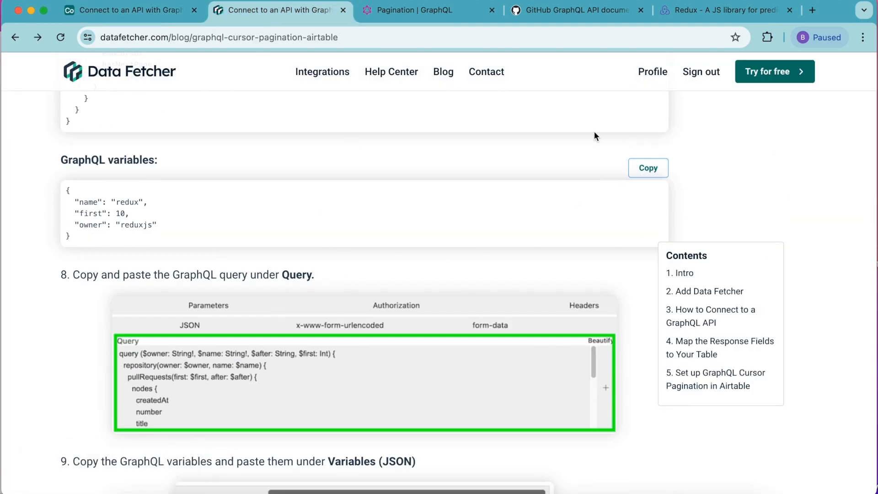
left_click(119, 11)
left_click(627, 301)
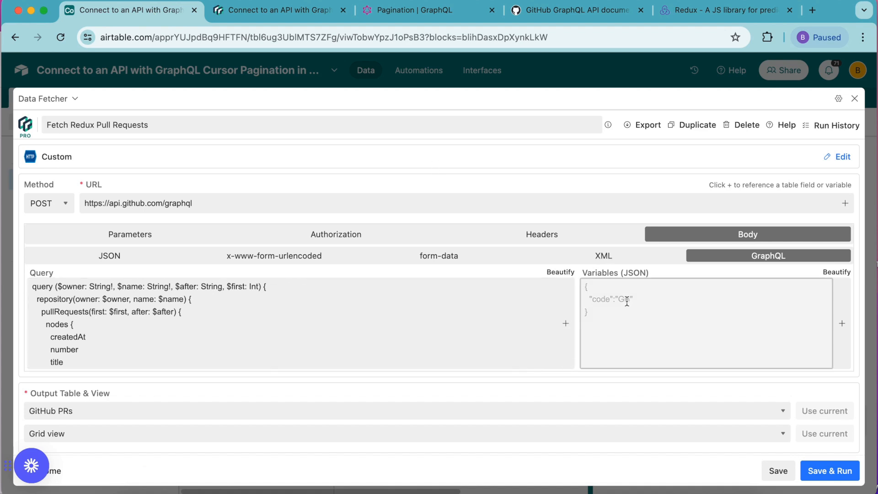
key("super+v")
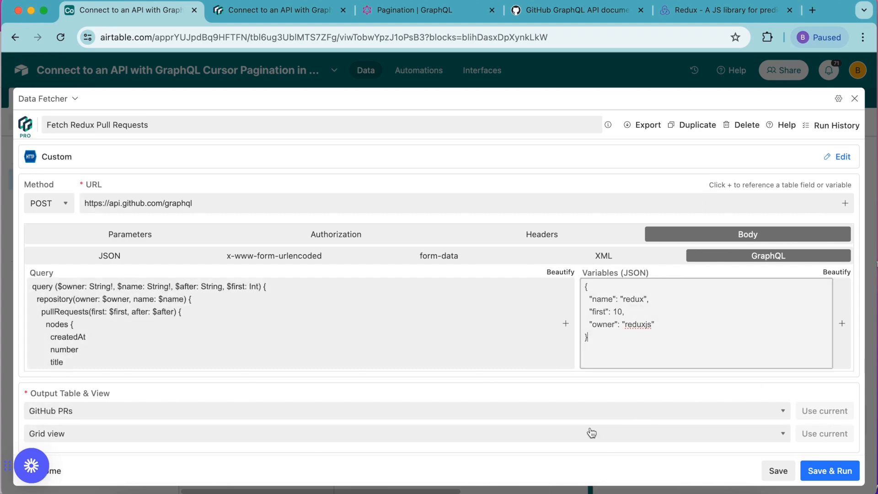
left_click(651, 338)
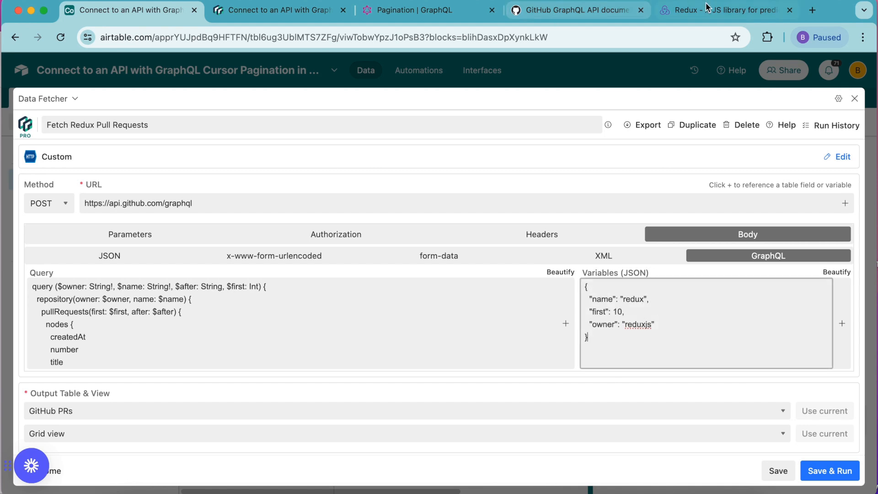
Step: Open GitHub's GraphQL pagination guide from the Data Fetcher article and read its section on traversing the data set using pagination
left_click(285, 15)
scroll(269, 320, "down", 15)
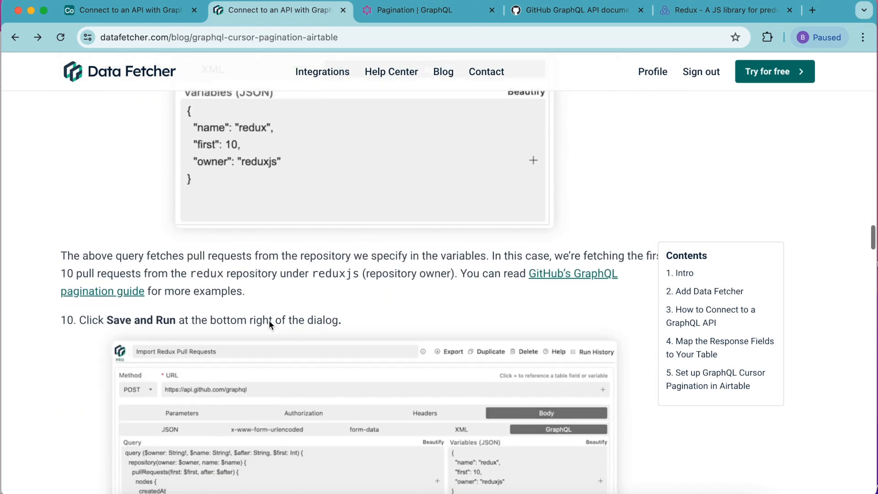
scroll(269, 320, "up", 5)
left_click_drag(467, 228, 614, 235)
left_click(598, 233)
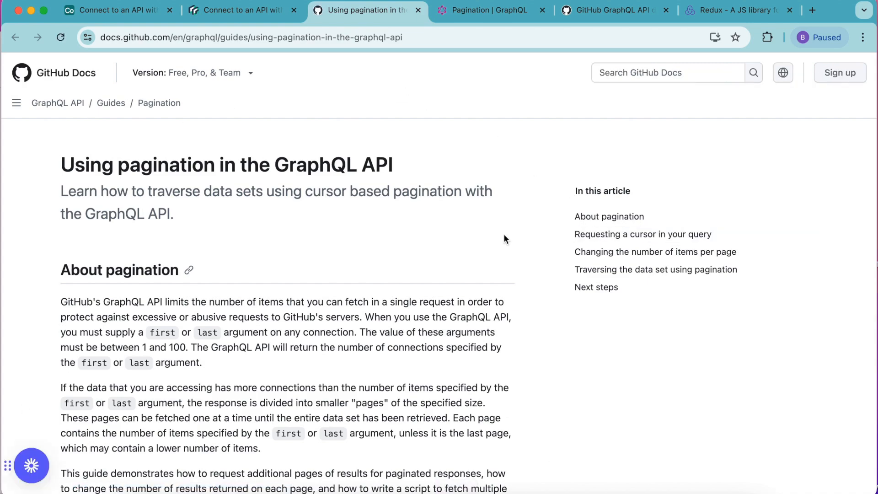
scroll(503, 237, "down", 12)
scroll(503, 238, "down", 6)
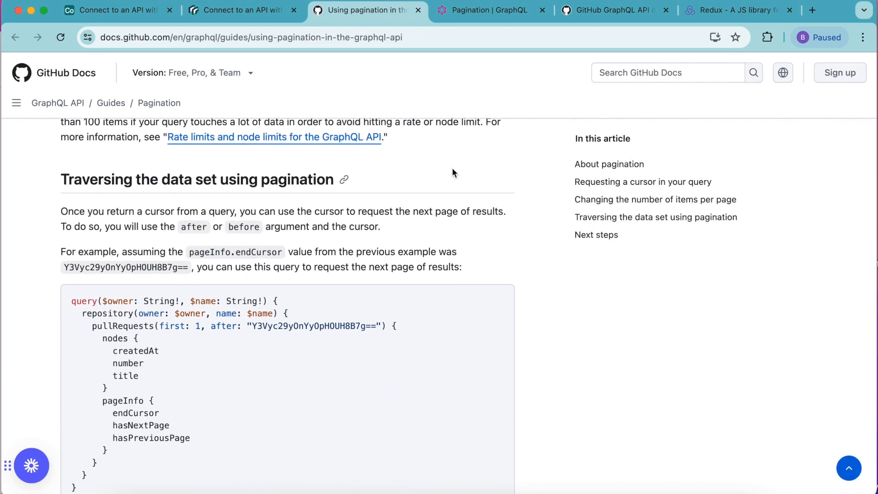
Step: Return to Airtable, save and run the Fetch Redux Pull Requests request, and open its response field mapping
left_click(114, 10)
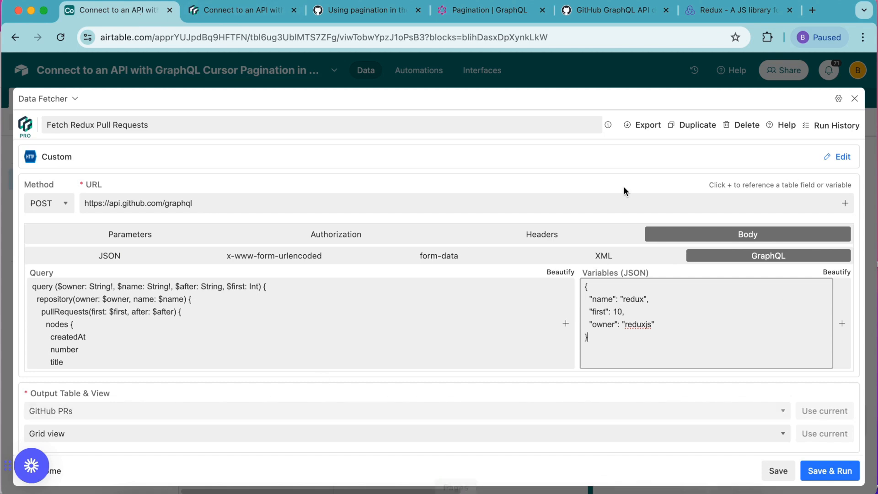
left_click(819, 473)
left_click(395, 336)
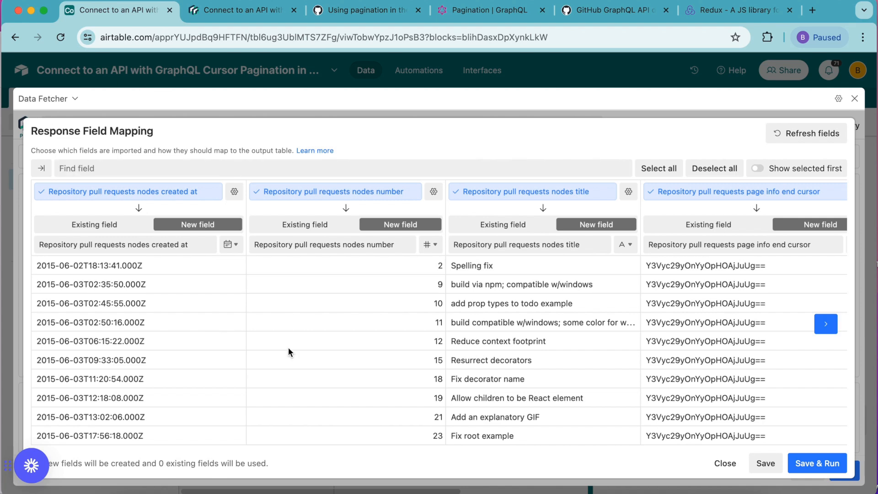
Step: Exclude the page info "has next page" and "has previous page" fields from the response field mapping
scroll(492, 330, "right", 10)
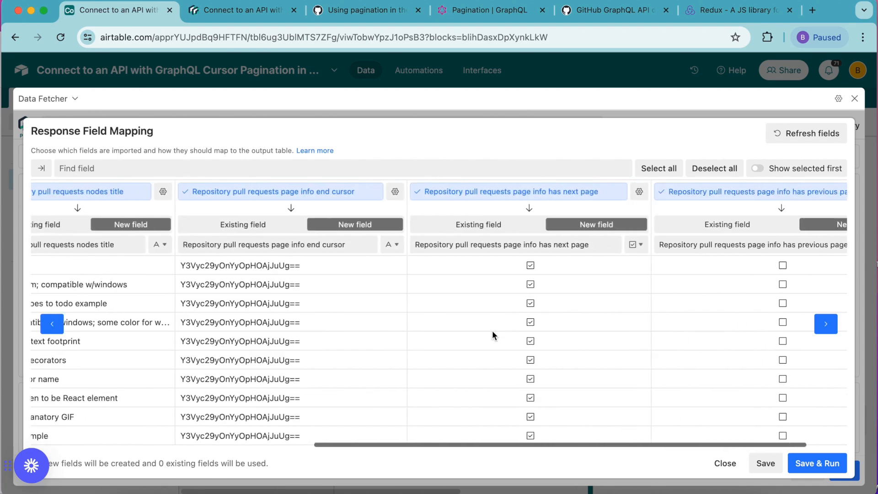
scroll(492, 330, "left", 10)
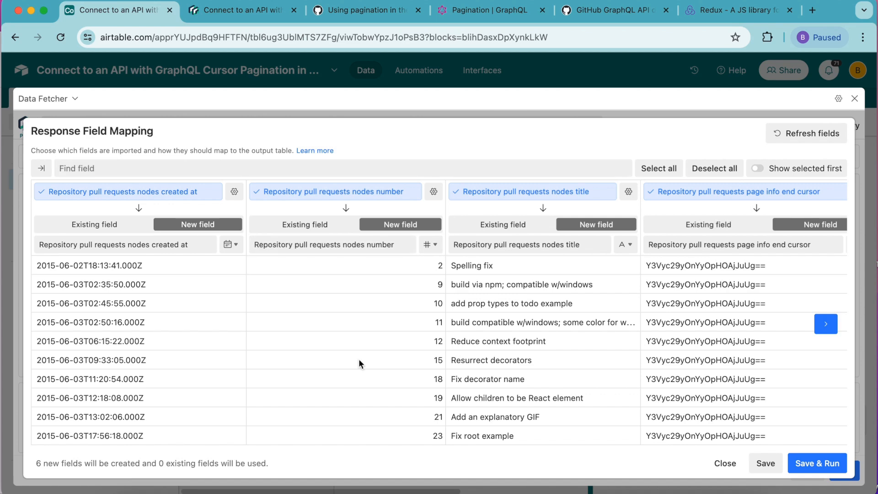
scroll(493, 339, "right", 8)
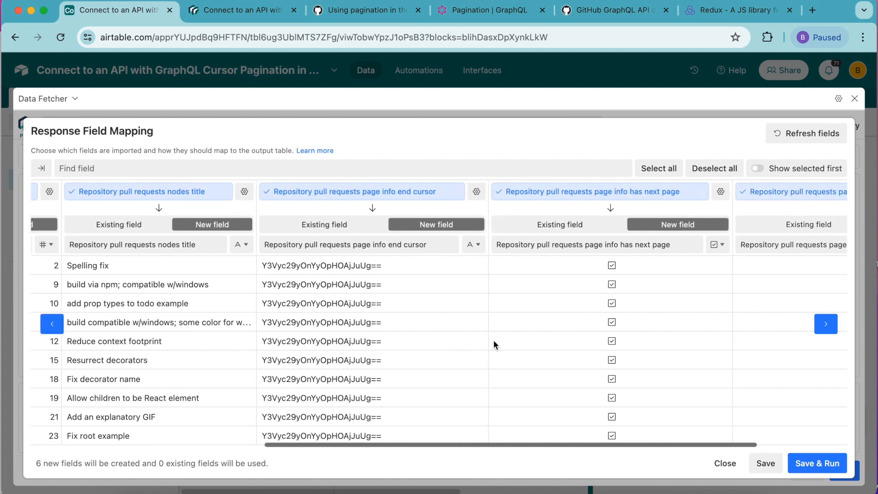
scroll(493, 339, "right", 5)
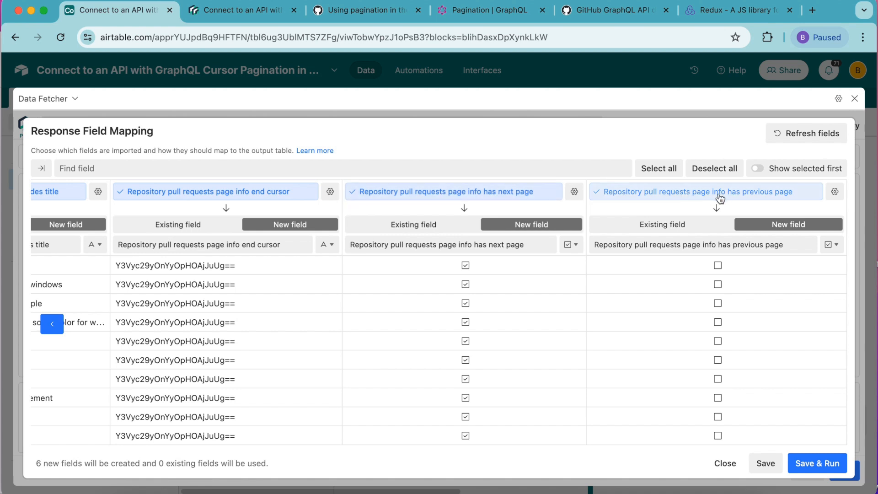
left_click(363, 194)
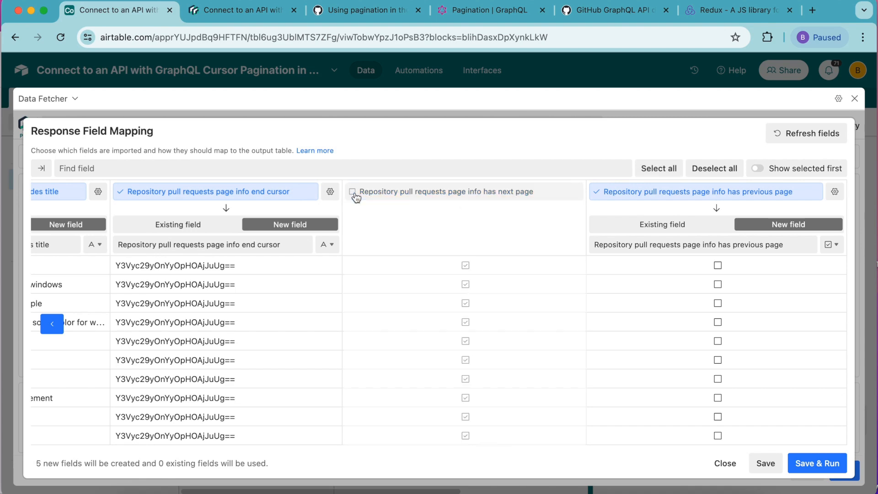
left_click(595, 194)
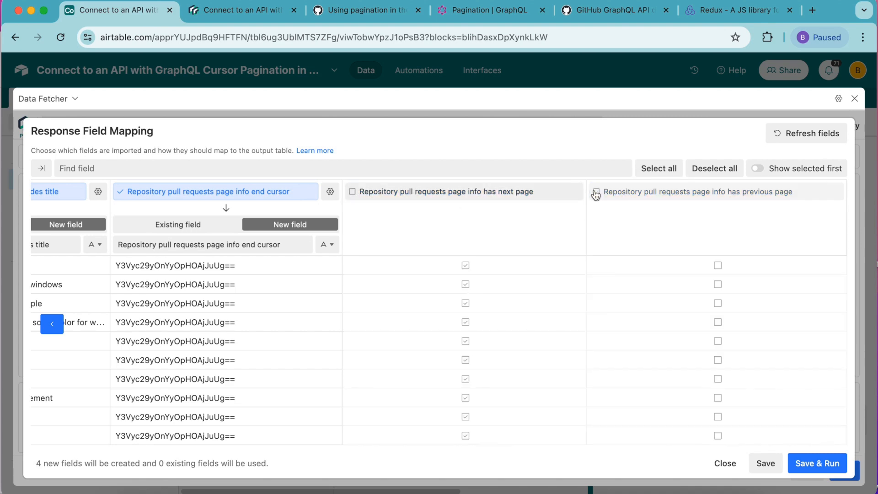
Step: Shorten the new field names for the nodes' creation date and number to "Created at" and "Number"
scroll(558, 234, "left", 10)
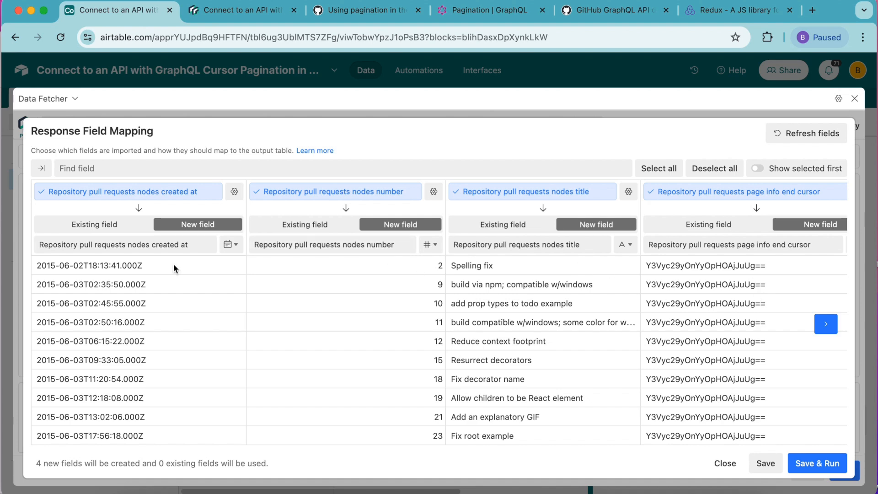
left_click_drag(156, 245, 101, 239)
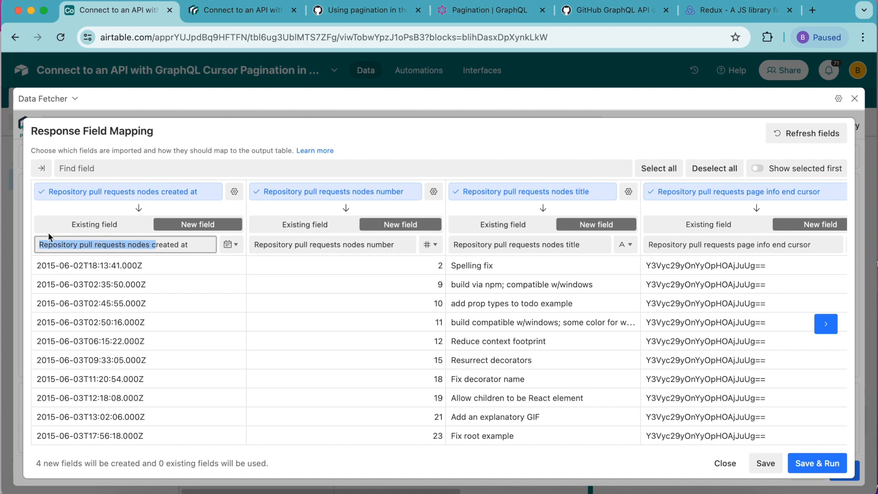
type("C")
left_click_drag(373, 247, 242, 250)
type("N")
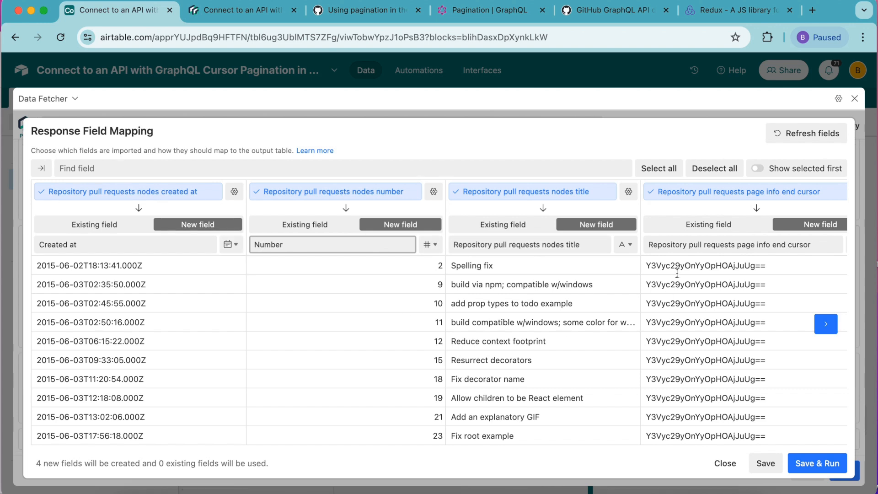
Step: Map the pull request title to the existing Name field and rename the end cursor's new field to "Cursor"
left_click(526, 227)
left_click(499, 244)
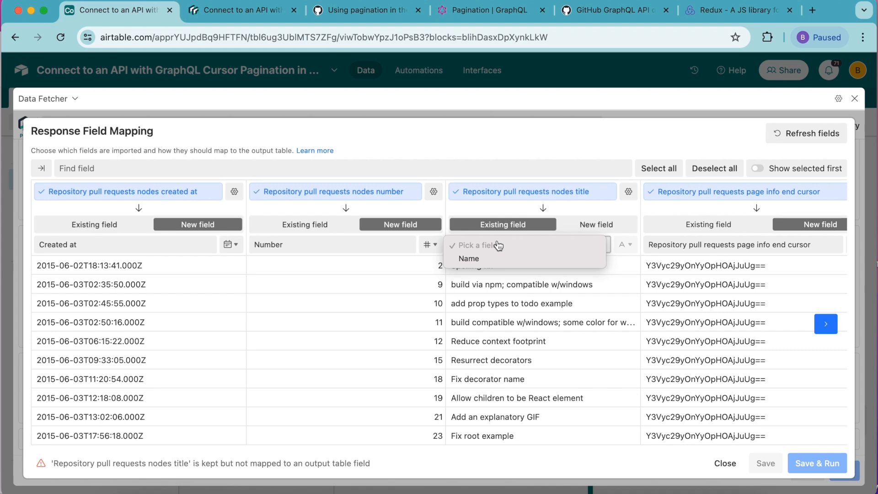
left_click(495, 262)
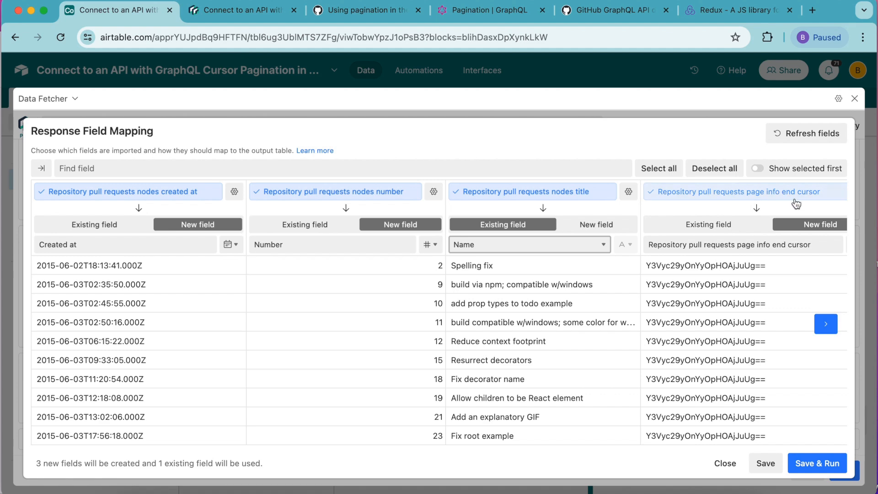
left_click_drag(792, 245, 634, 240)
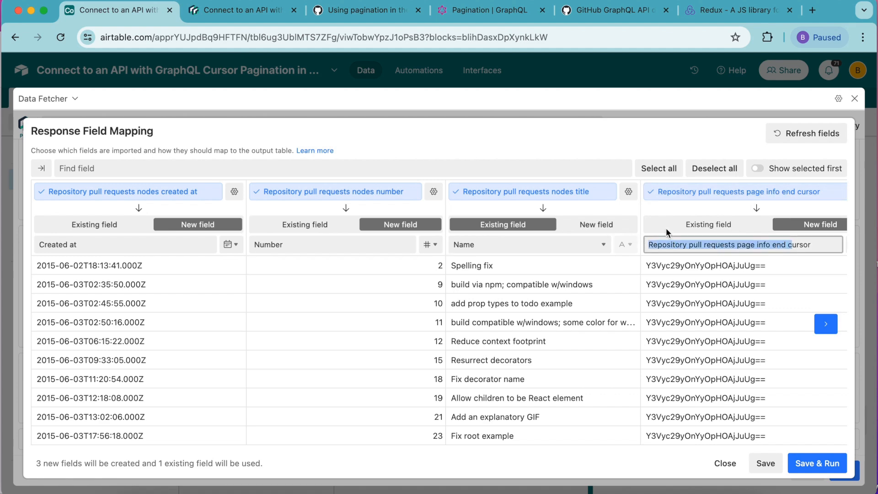
type("C")
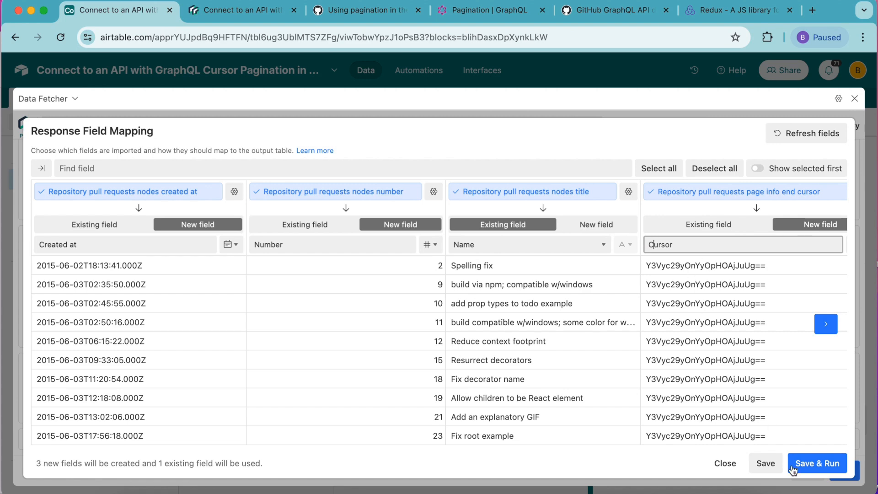
Step: Save the field mapping and run the import, closing the extensions area to show the whole GitHub PRs table
left_click(819, 464)
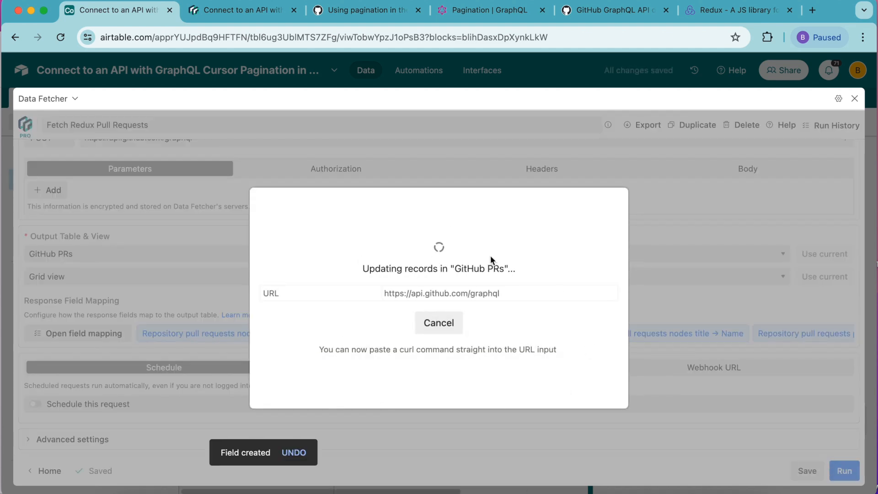
left_click(403, 323)
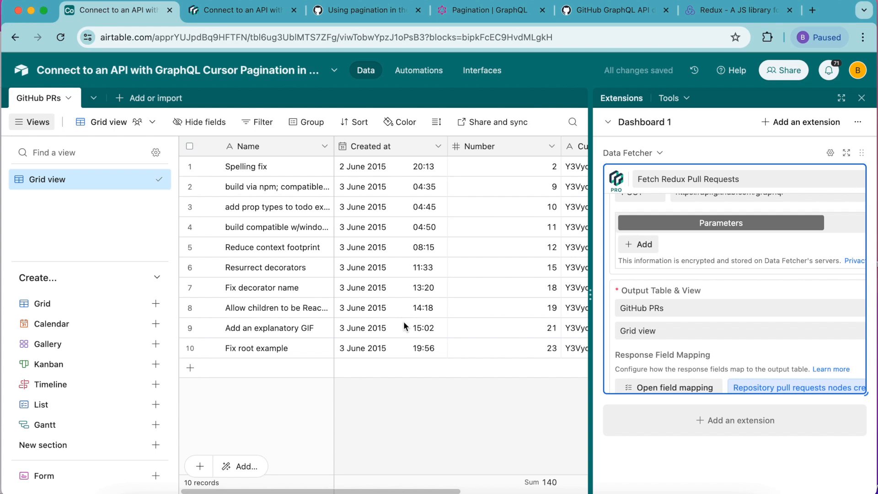
left_click(861, 98)
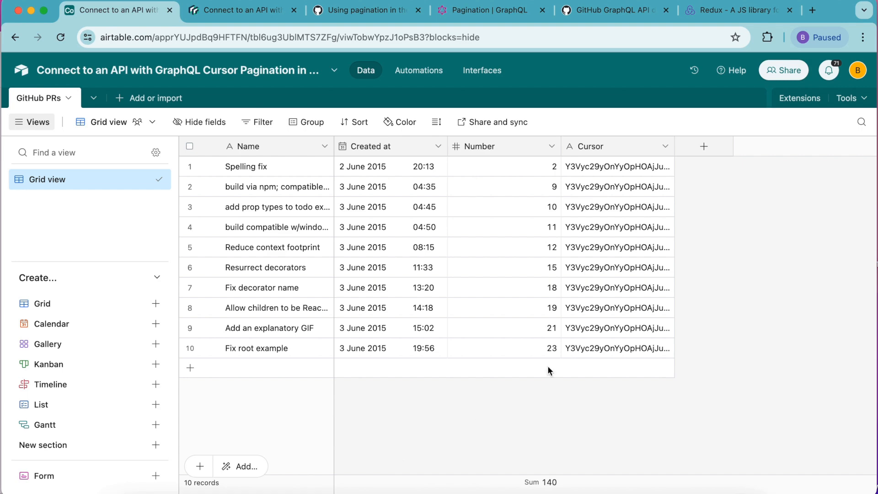
Step: Reopen the Fetch Redux Pull Requests request and set its pagination type to GraphQL Cursor in the advanced settings
left_click(788, 102)
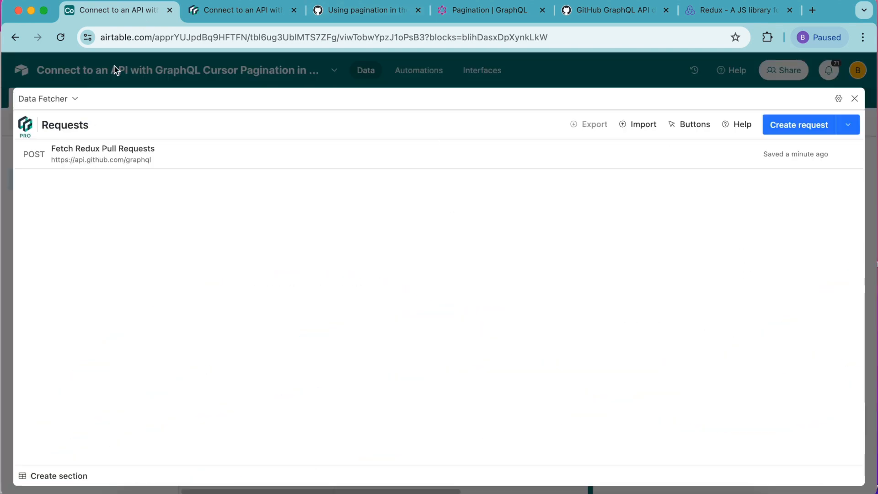
left_click(139, 149)
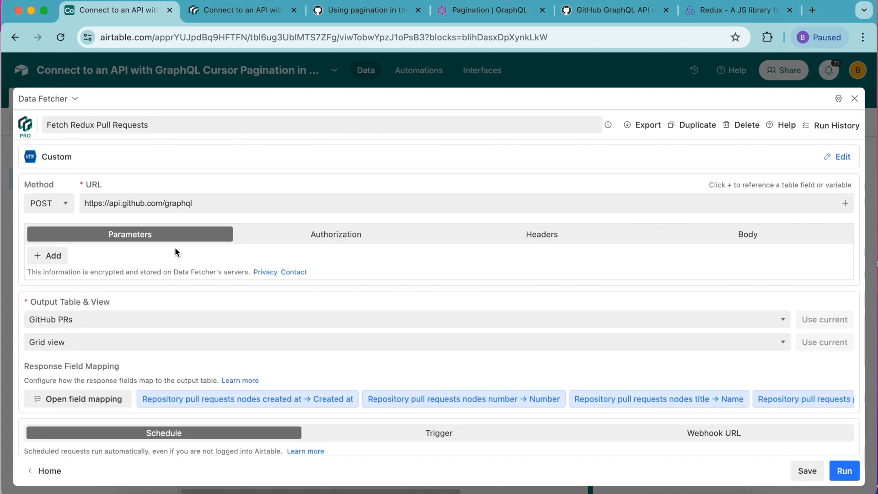
scroll(175, 251, "down", 3)
left_click(94, 439)
scroll(95, 445, "down", 7)
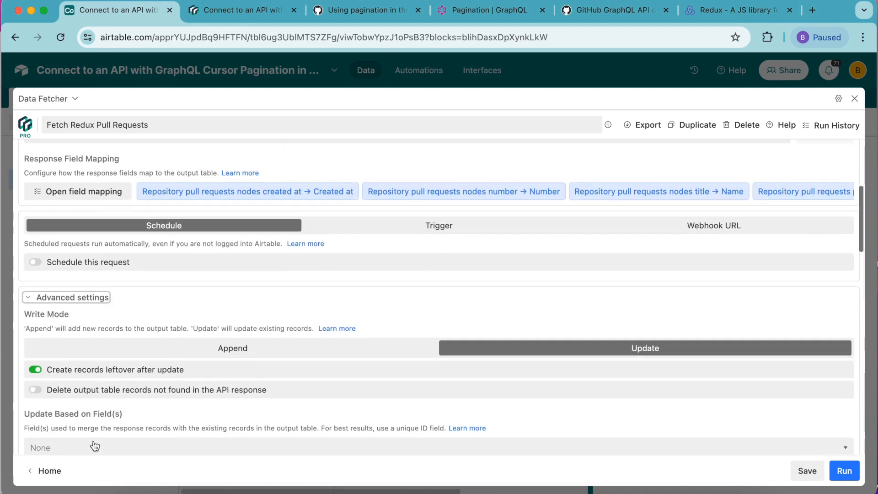
scroll(93, 446, "down", 8)
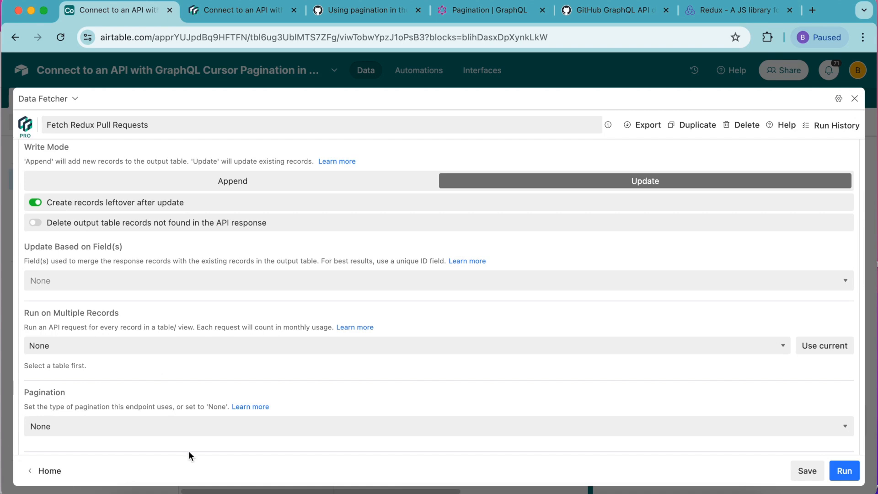
left_click(228, 427)
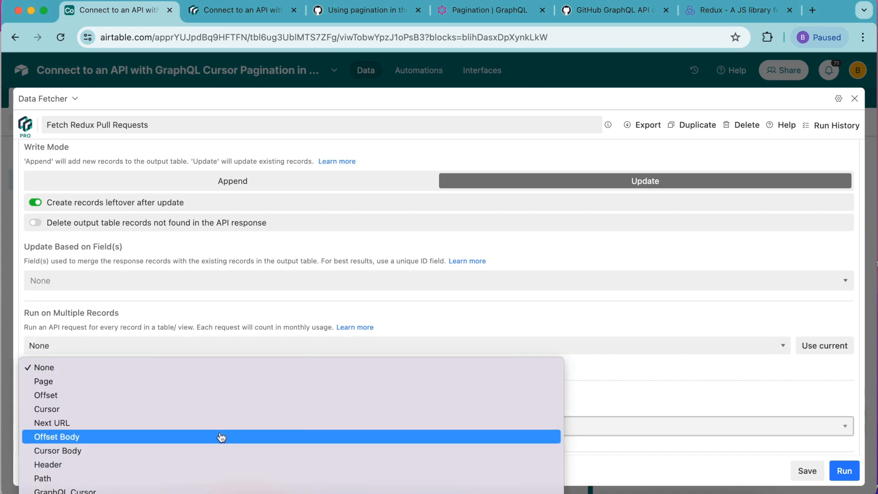
left_click(195, 492)
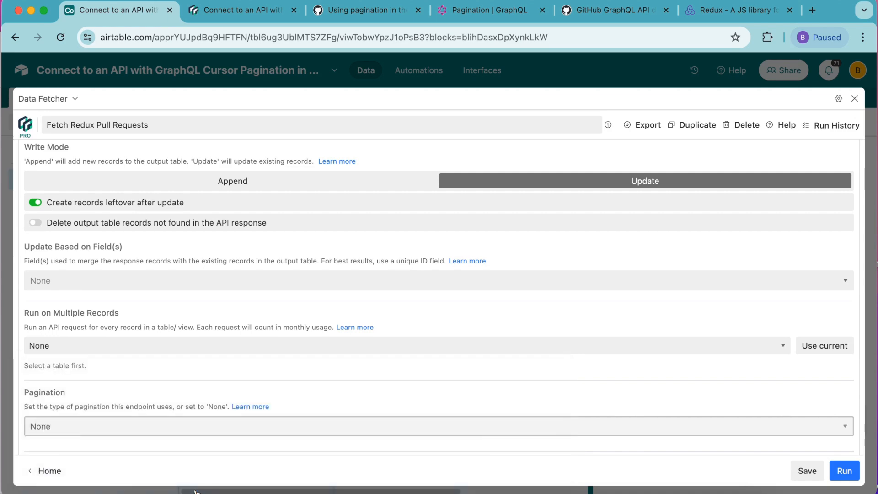
Step: Set the number of pages to fetch to 5
scroll(220, 423, "down", 3)
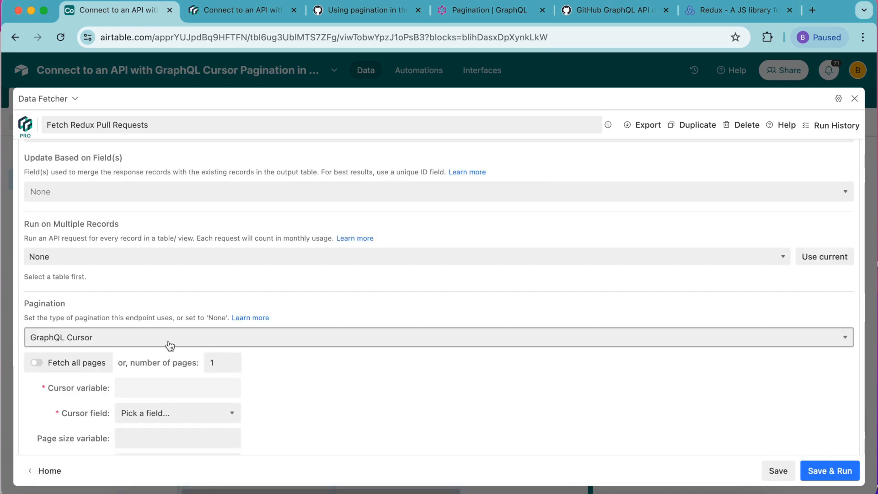
left_click(231, 360)
left_click(231, 361)
left_click(231, 361)
left_click(231, 361)
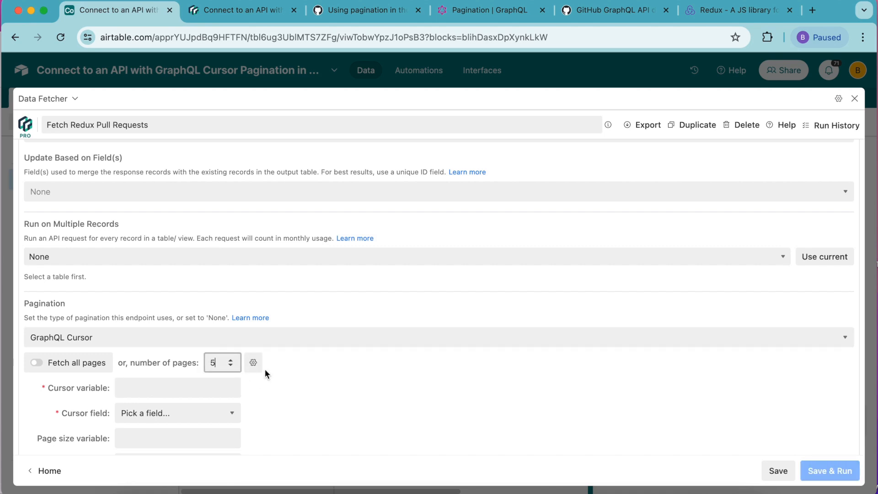
Step: Set the pagination's cursor variable to "after" and its cursor field to Cursor
left_click(142, 387)
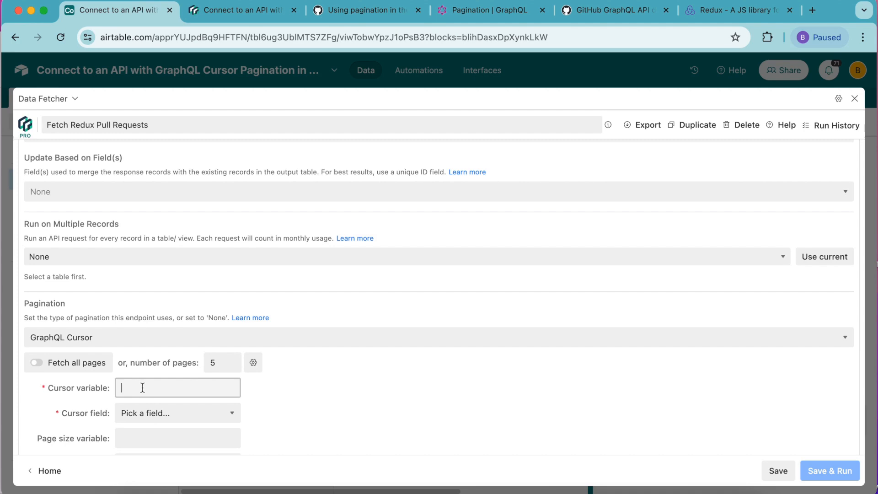
type("after")
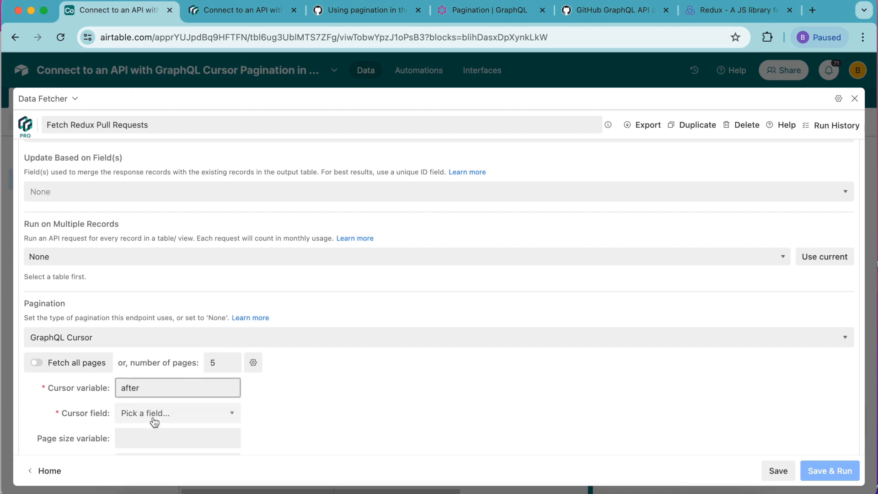
left_click(154, 416)
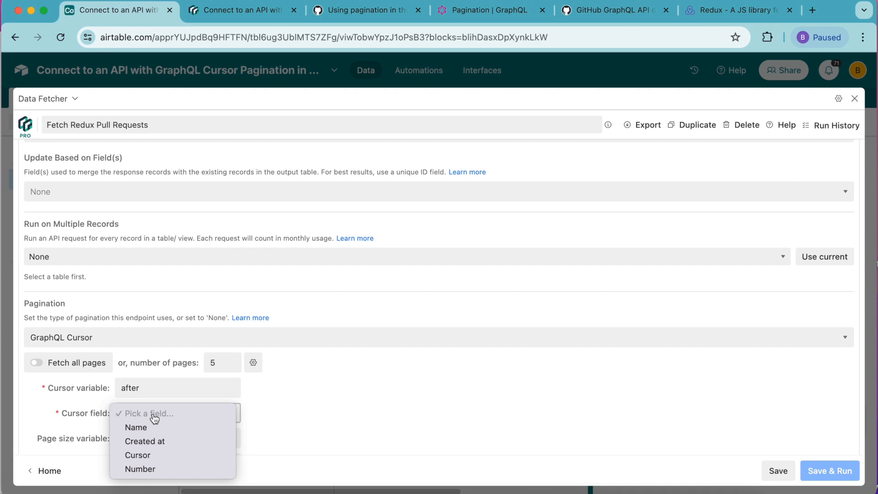
left_click(153, 455)
Step: Set the pagination's page size variable to "first" and its page size to 10
scroll(310, 320, "down", 3)
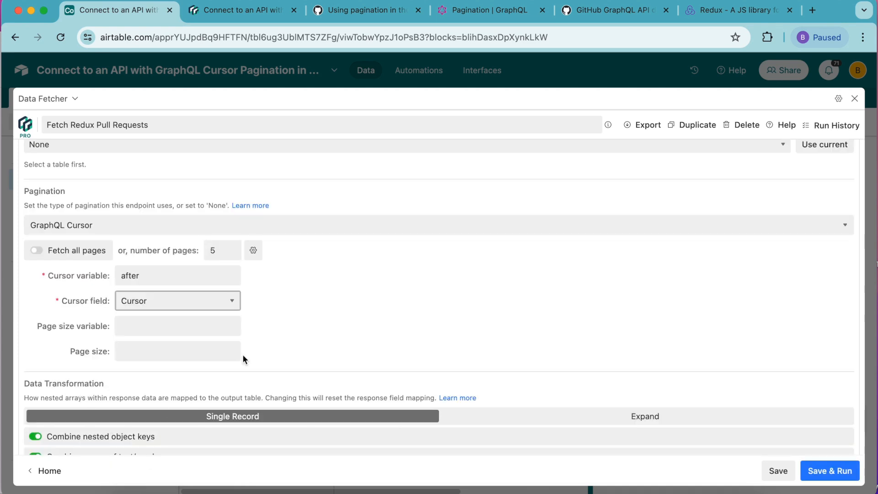
left_click(167, 325)
type("first")
left_click(174, 352)
type("10")
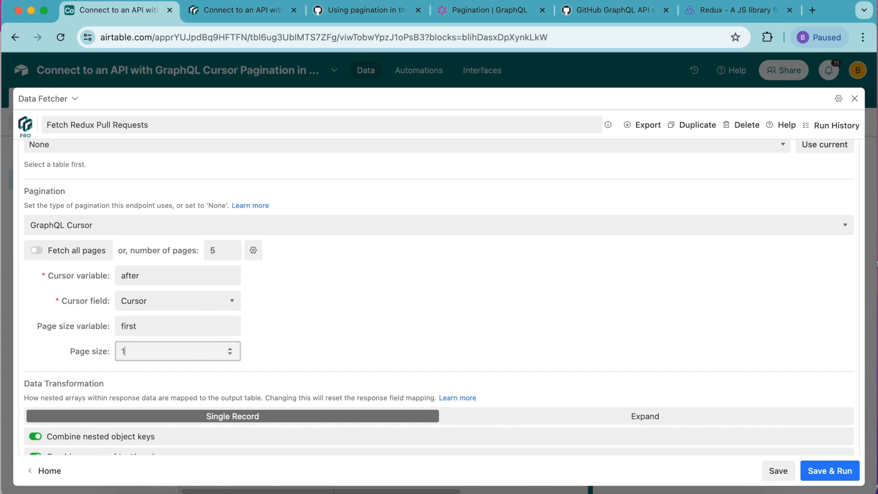
left_click(353, 350)
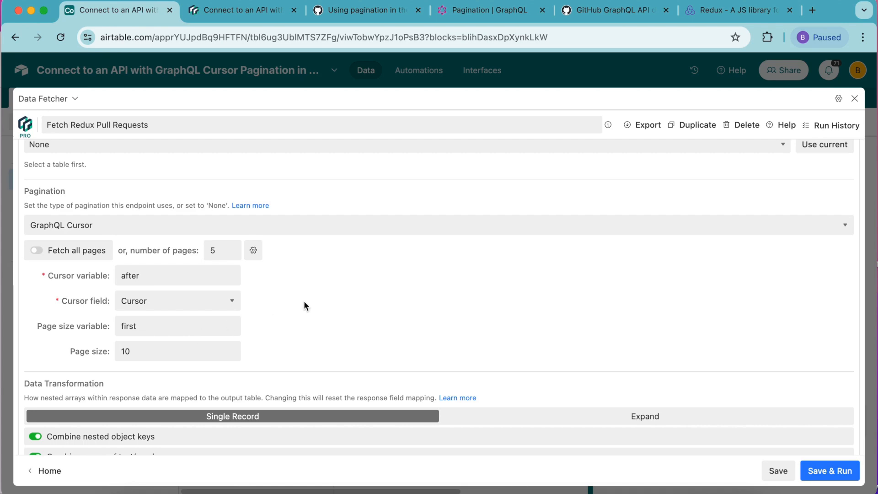
Step: Remove the "first": 10 entry from the JSON variables in the request's GraphQL body
scroll(304, 306, "up", 8)
scroll(304, 306, "up", 5)
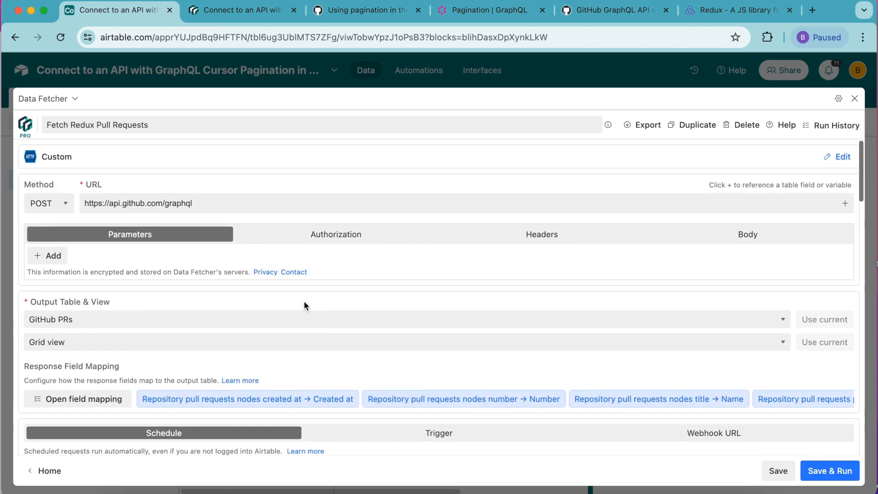
left_click(748, 234)
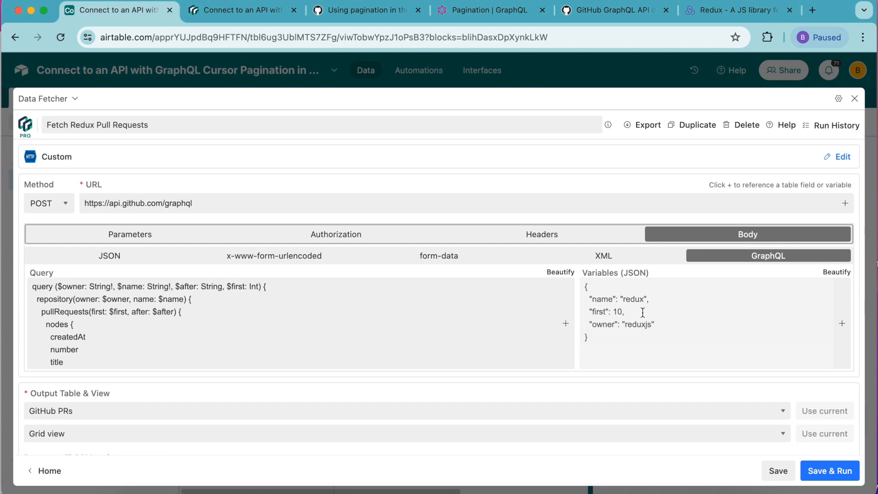
left_click_drag(642, 312, 563, 320)
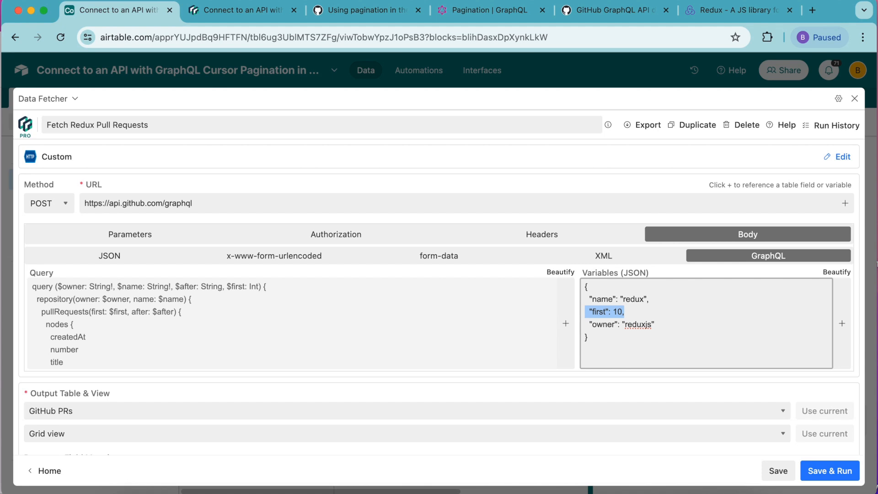
key("BackSpace")
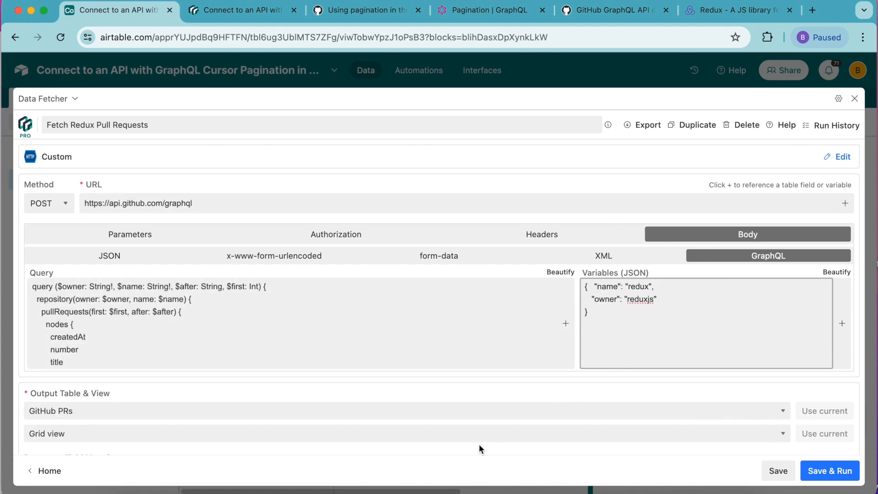
Step: In the request's advanced settings, set existing records to update based on the Number field
scroll(479, 445, "down", 1)
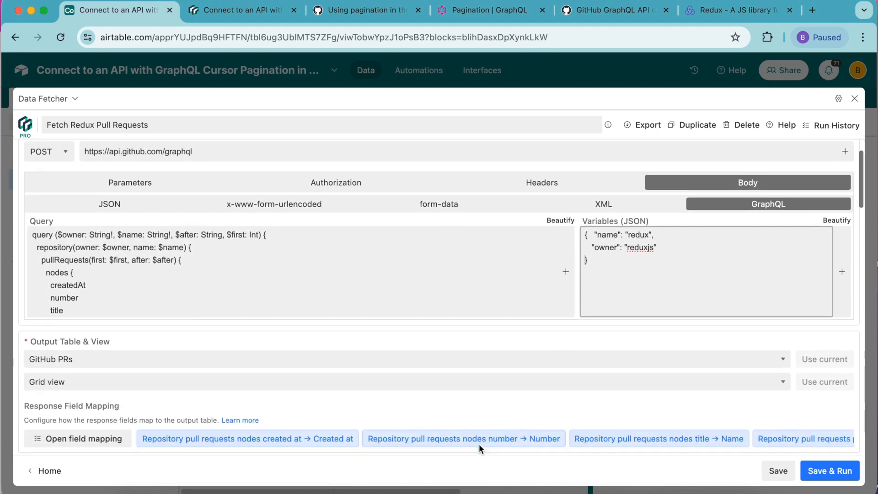
scroll(478, 443, "down", 1)
scroll(479, 444, "down", 1)
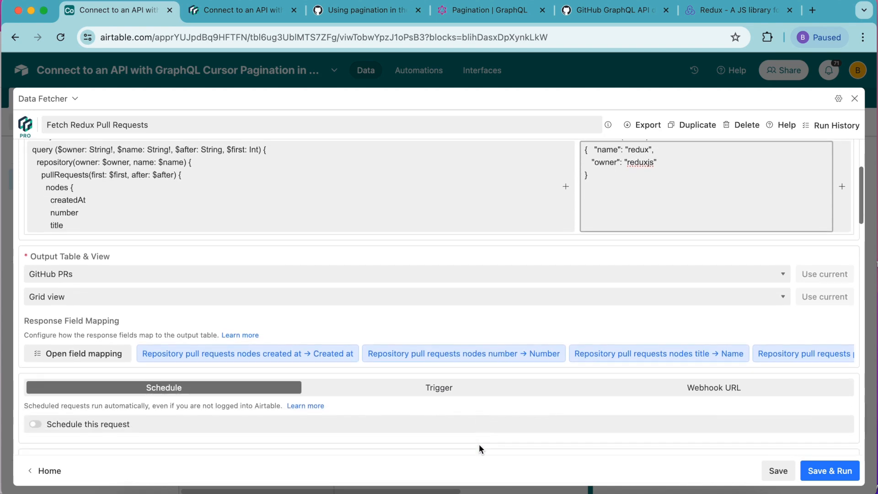
scroll(479, 444, "down", 3)
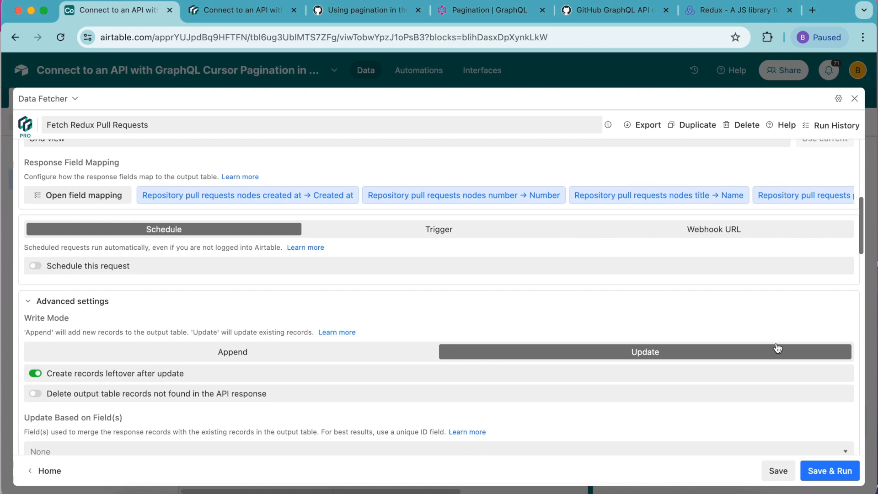
scroll(310, 389, "down", 2)
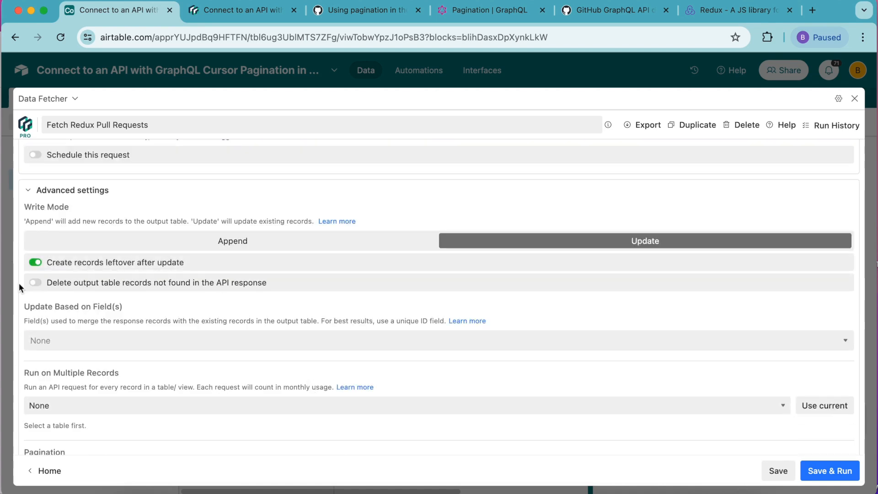
left_click(137, 341)
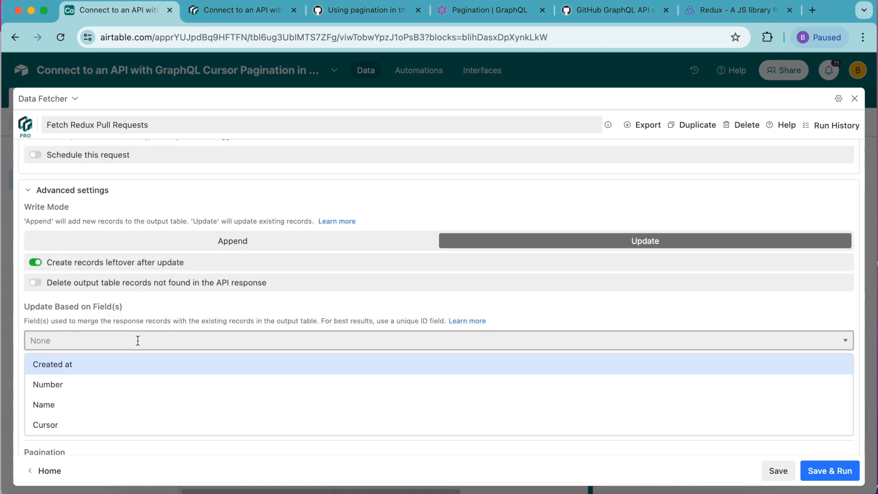
left_click(132, 383)
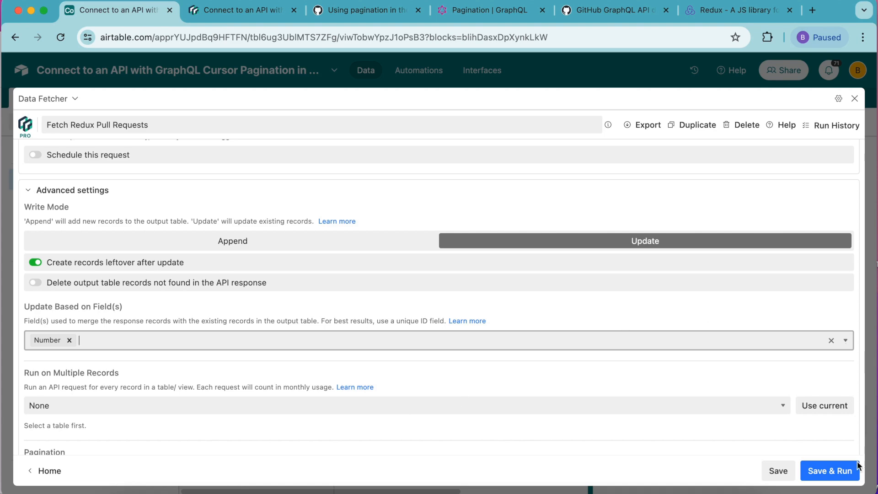
Step: Save and run the Fetch Redux Pull Requests request, allowing it to update the output table
left_click(848, 475)
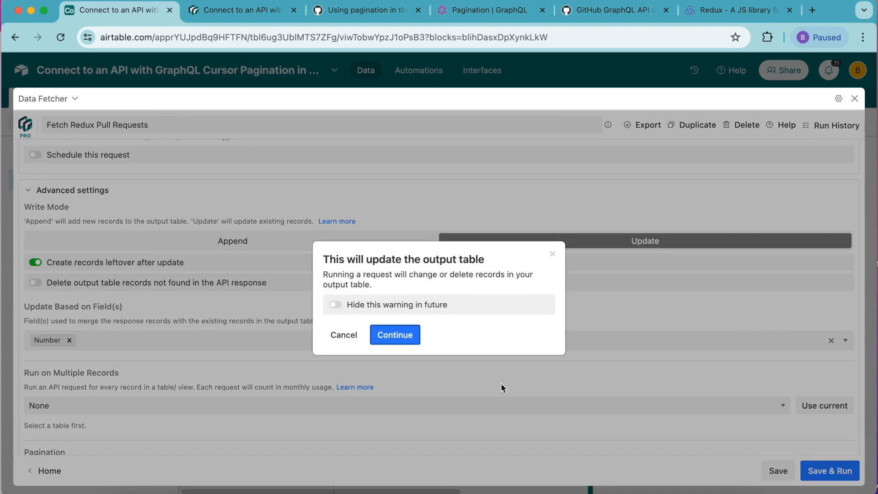
left_click(406, 346)
left_click(407, 330)
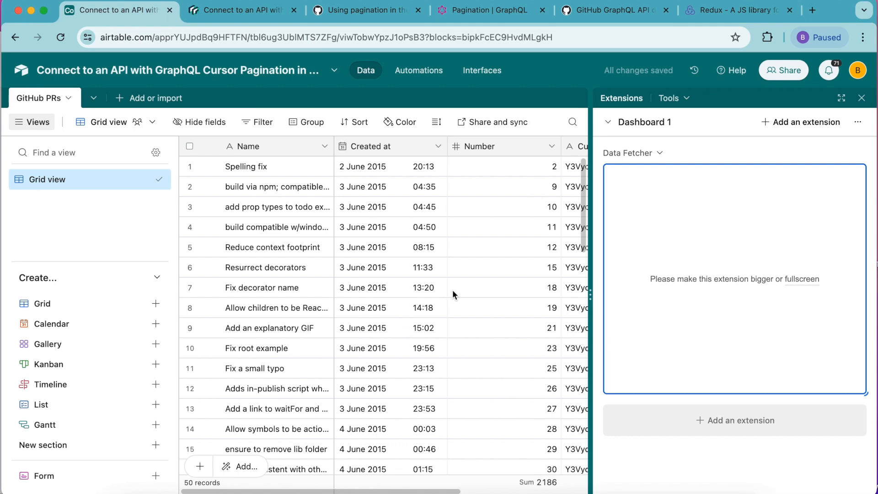
Step: Hide the extensions dashboard and look through the pull request records in the GitHub PRs table
left_click(870, 99)
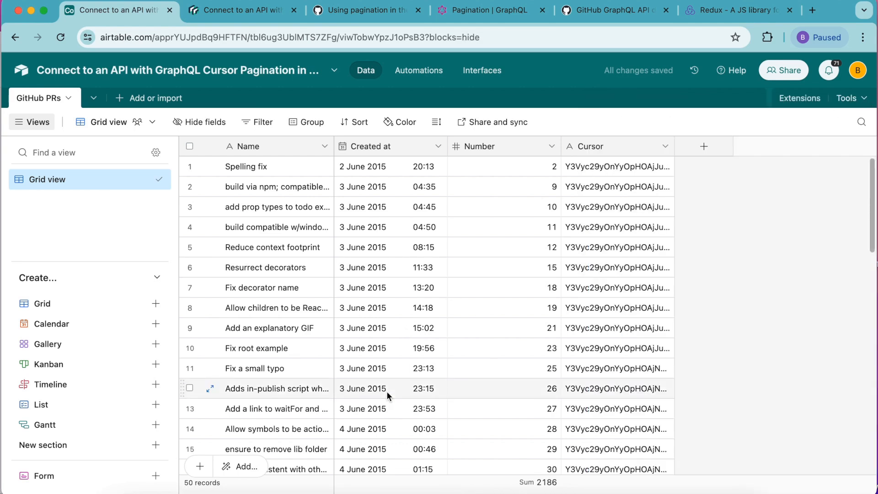
scroll(387, 395, "down", 1)
scroll(387, 393, "down", 15)
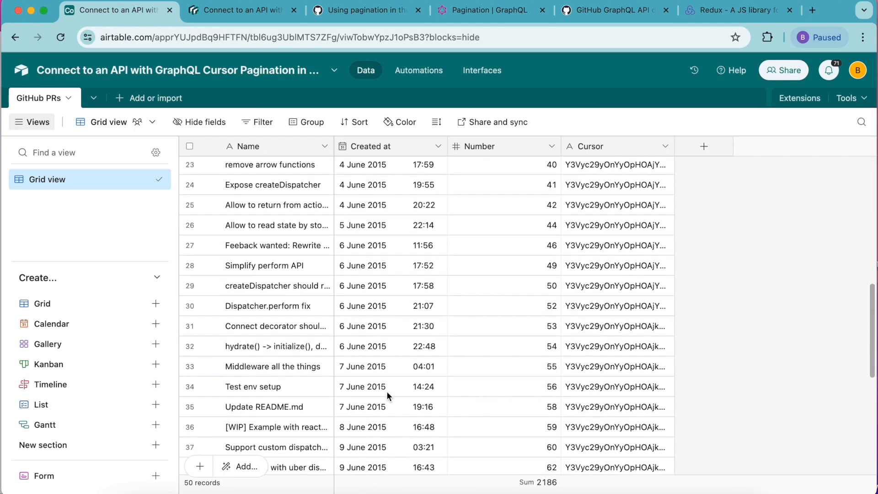
scroll(387, 396, "down", 3)
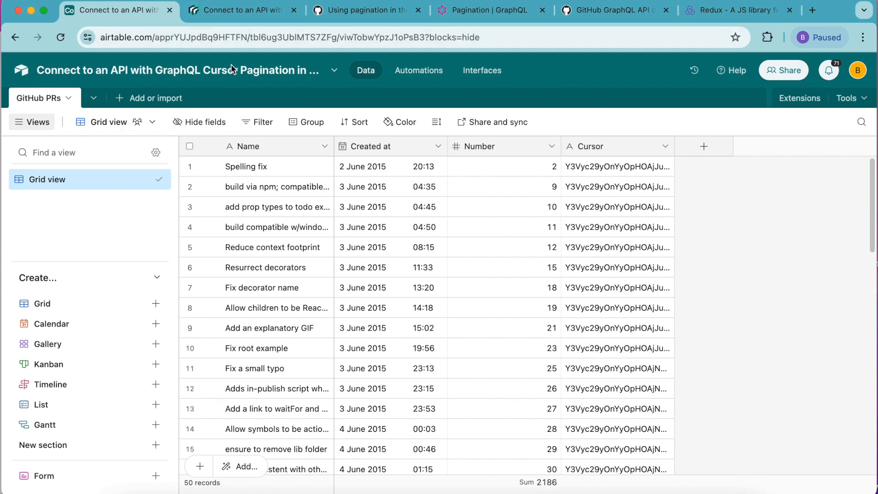
Step: Switch to the Data Fetcher blog article on GraphQL cursor pagination in Airtable and skim its steps from the beginning
left_click(250, 12)
scroll(272, 259, "up", 15)
scroll(271, 259, "up", 10)
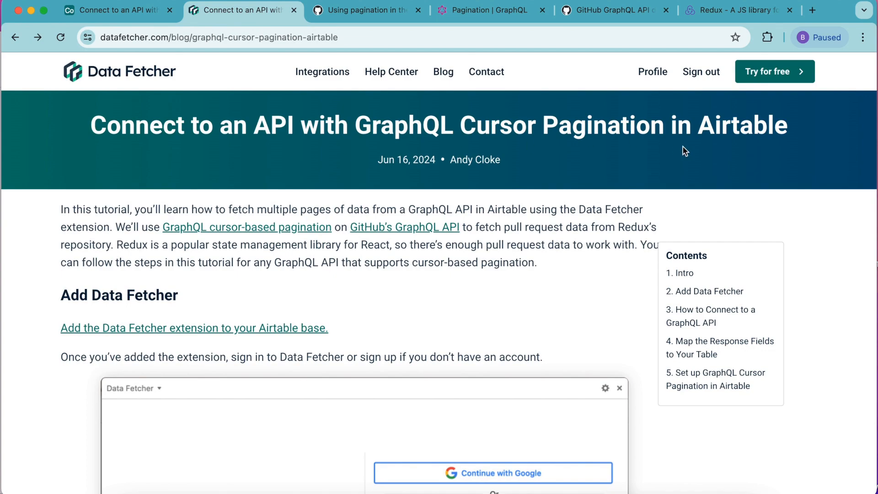
scroll(622, 265, "down", 10)
scroll(623, 266, "down", 10)
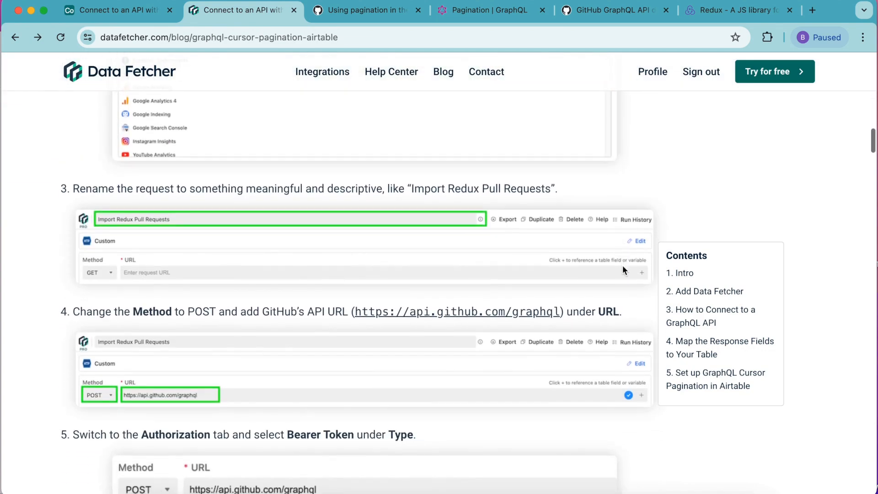